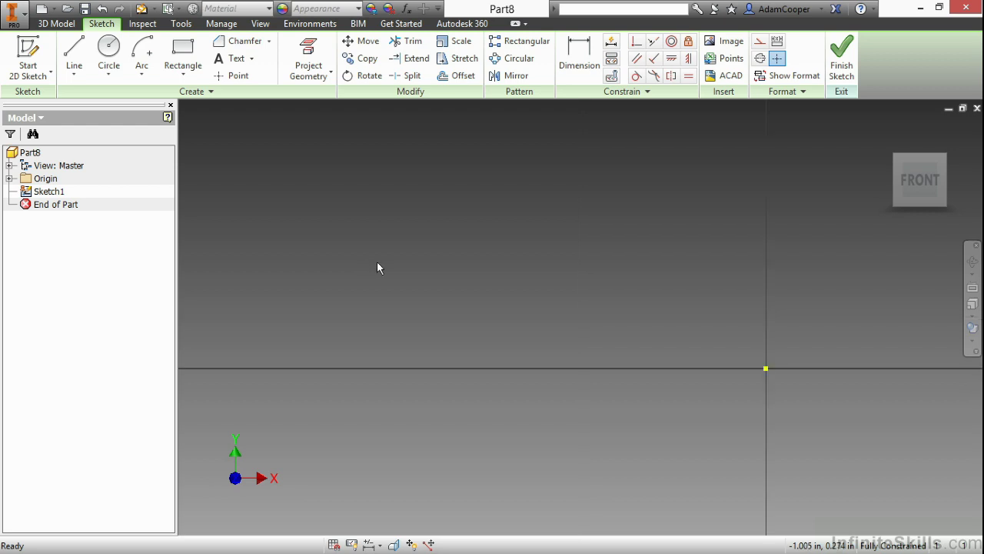
Pan the empty sketch so the origin sits in the centre of the view.
key("F2")
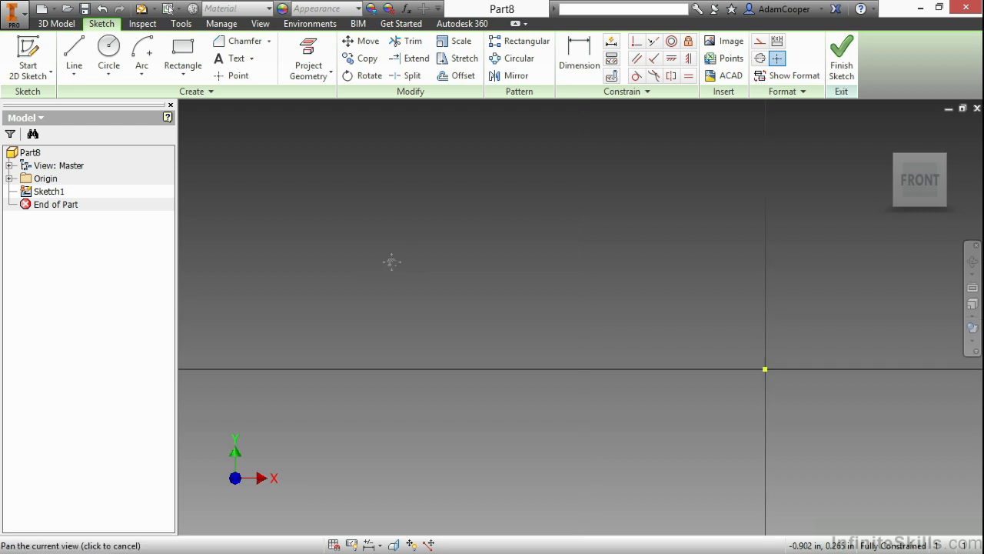
left_click_drag(392, 262, 220, 222)
Draw a two-point center rectangle centred on the origin.
left_click(183, 79)
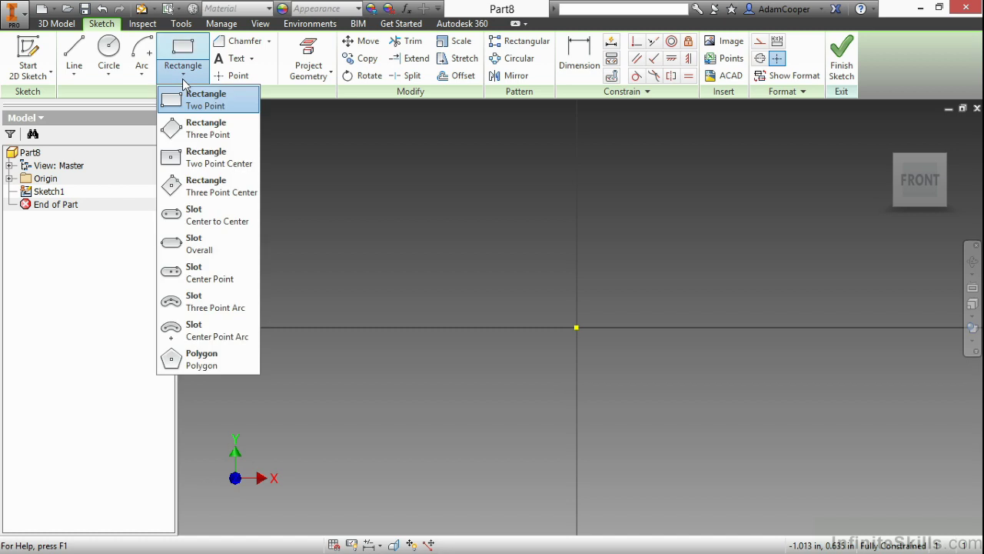
left_click(221, 160)
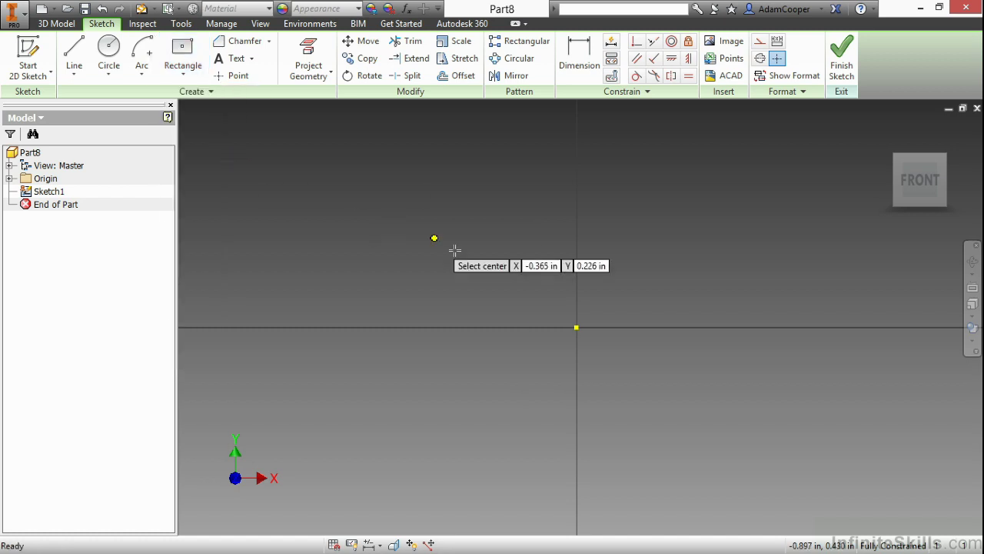
left_click(577, 327)
left_click(314, 193)
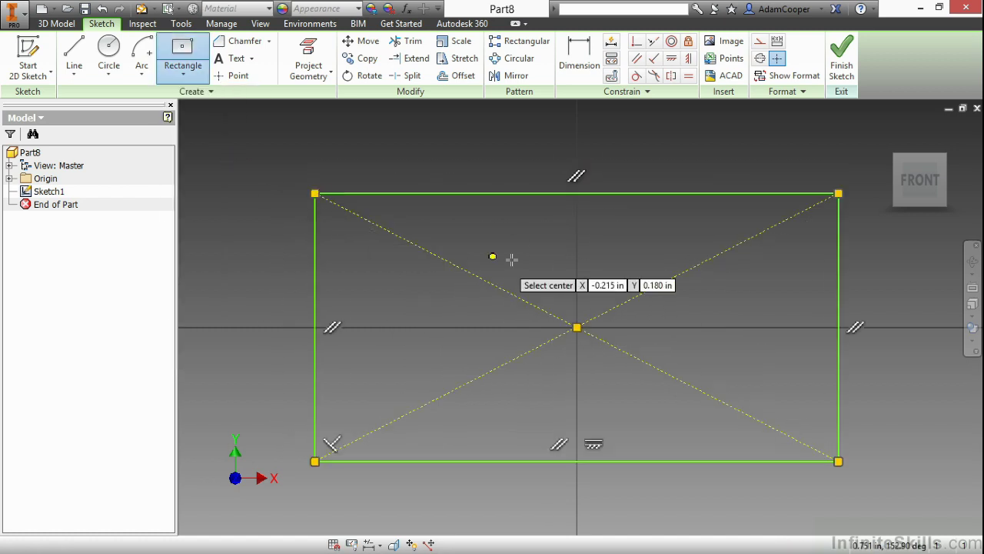
middle_click_drag(560, 266, 477, 259)
right_click(475, 257)
left_click(517, 250)
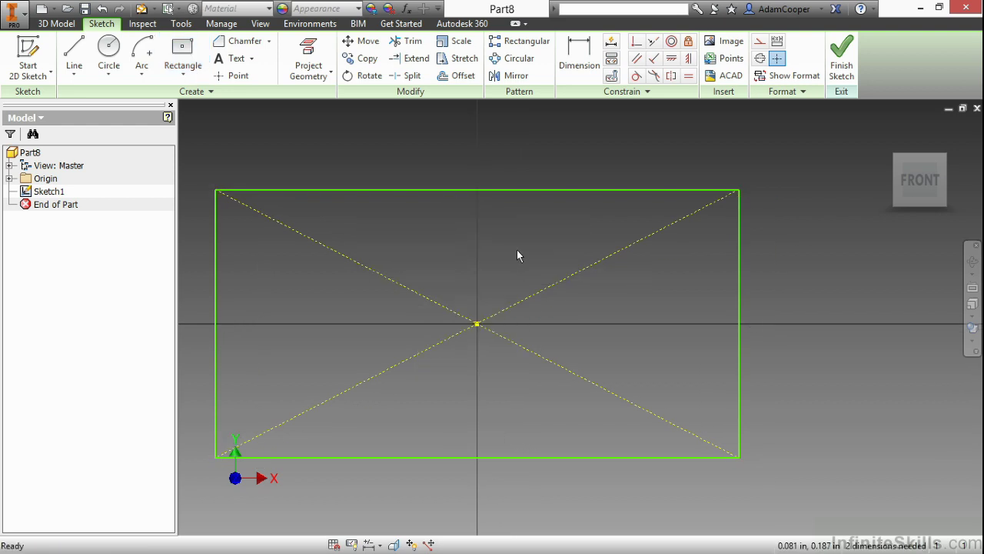
Draw a center-point circle overlapping the rectangle's upper-right corner.
right_click(555, 230)
left_click(517, 213)
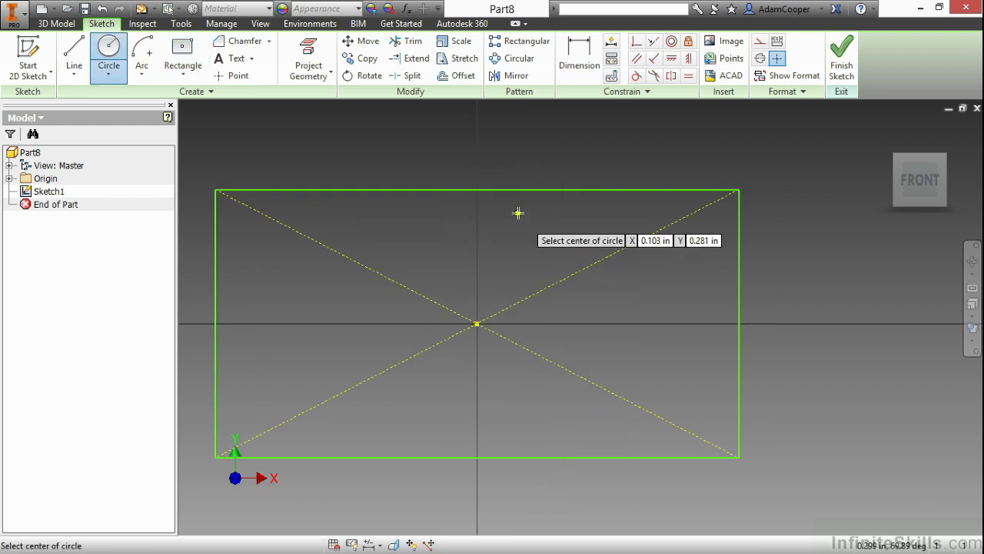
mouse_move(609, 217)
middle_mouse_down()
mouse_move(439, 282)
mouse_move(422, 301)
middle_mouse_up()
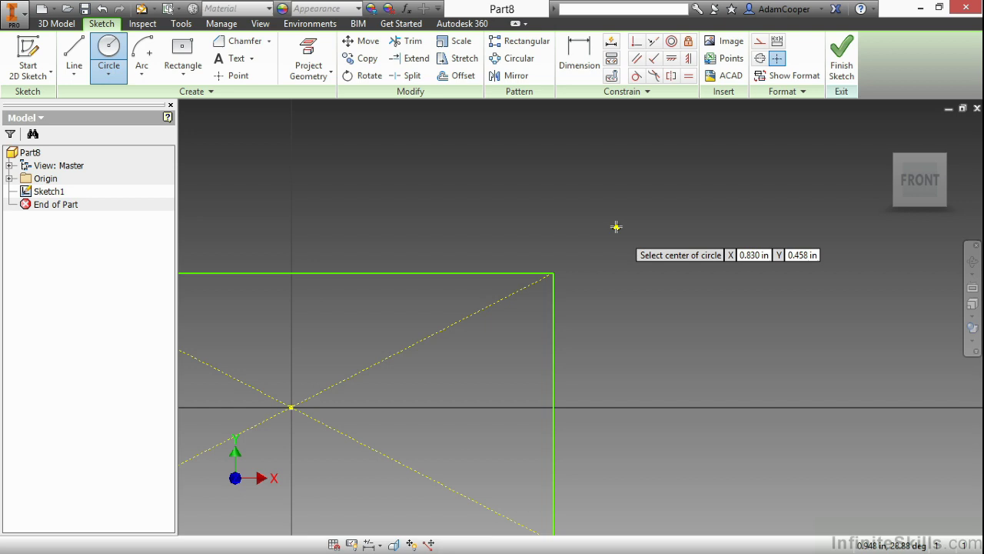
left_click(628, 204)
left_click(514, 334)
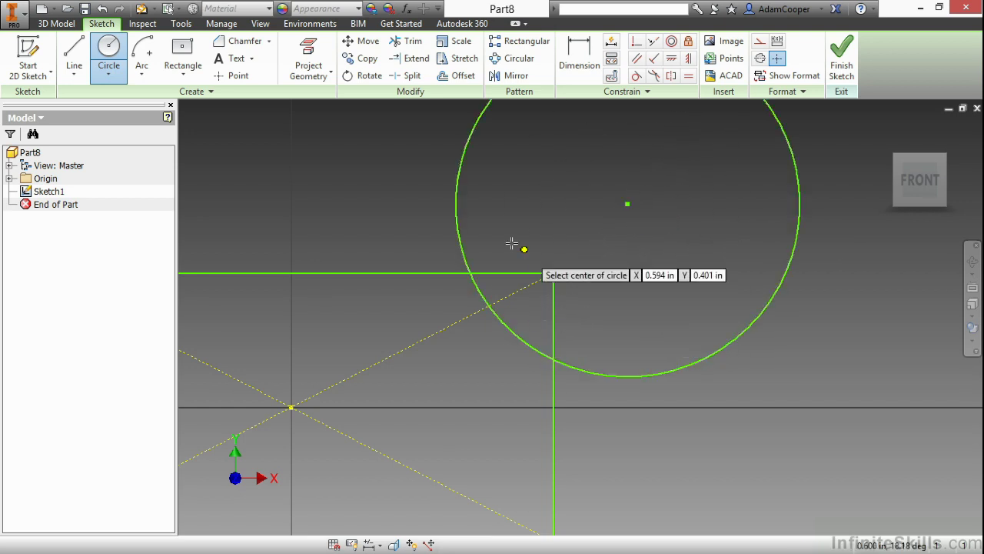
middle_click_drag(512, 244, 569, 283)
scroll(569, 283, "up", 3)
middle_click_drag(444, 215, 398, 229)
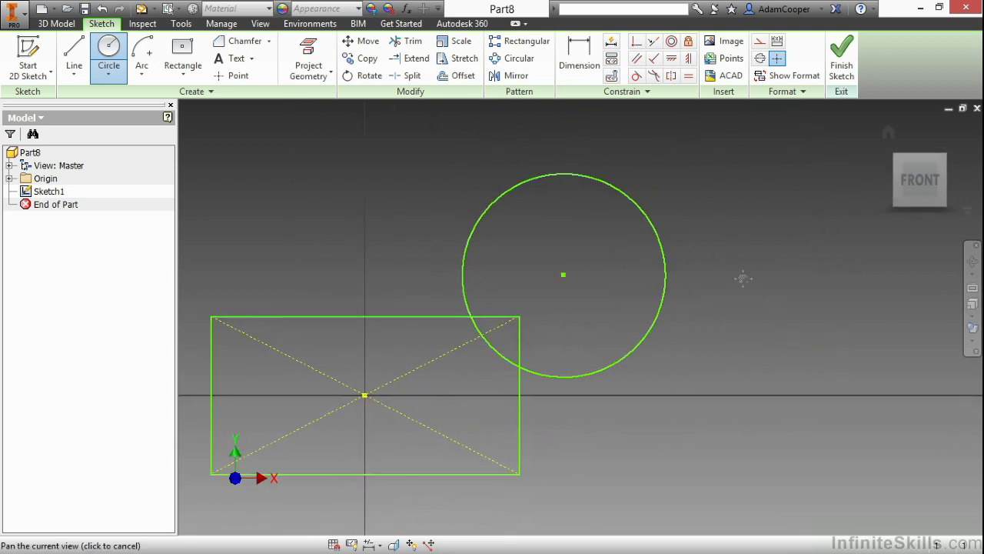
Add a smaller, separate circle to the right of the first one.
middle_click_drag(743, 279, 650, 277)
left_click(700, 282)
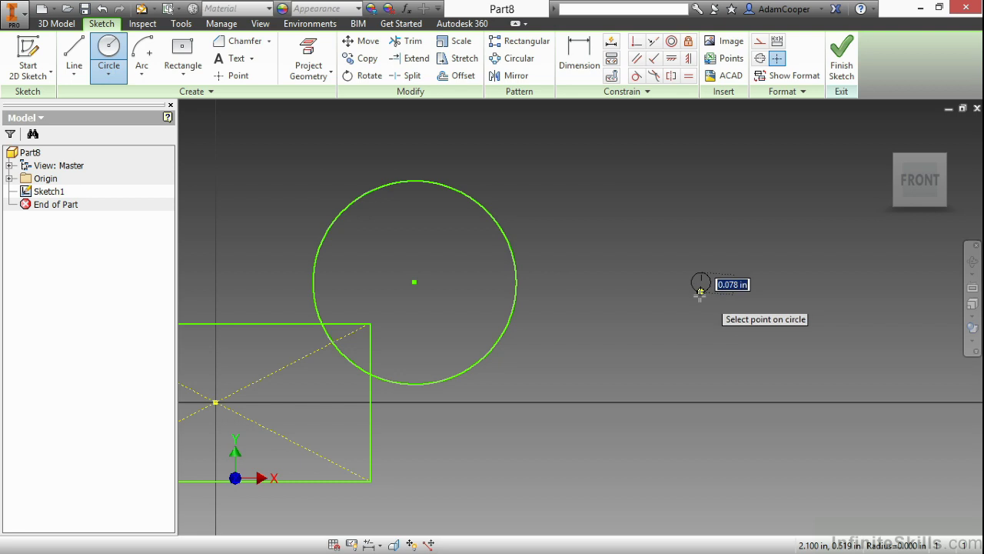
left_click(671, 336)
middle_click_drag(477, 308, 650, 274)
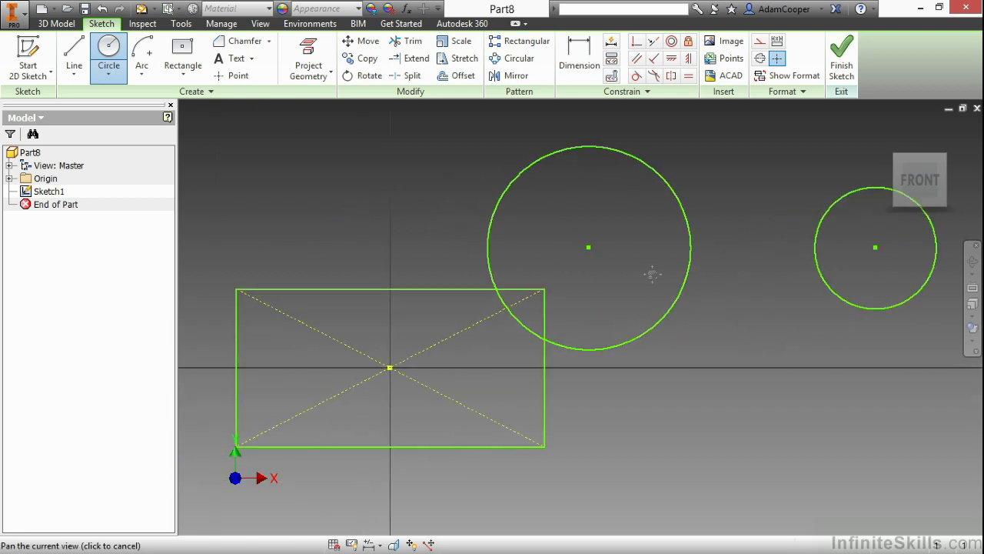
right_click(652, 275)
Stop drawing circles and pan the sketch to the left.
left_click(692, 277)
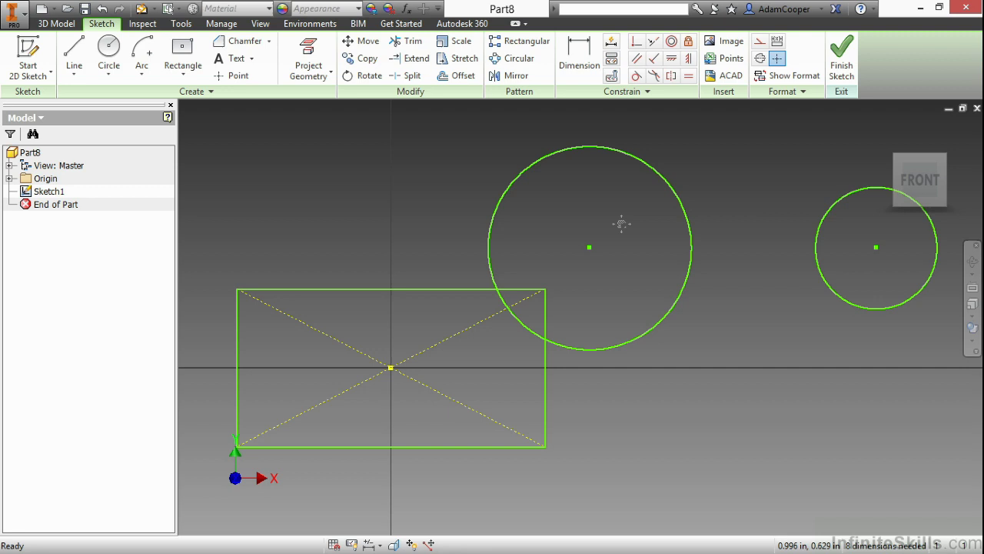
middle_click_drag(623, 223, 435, 243)
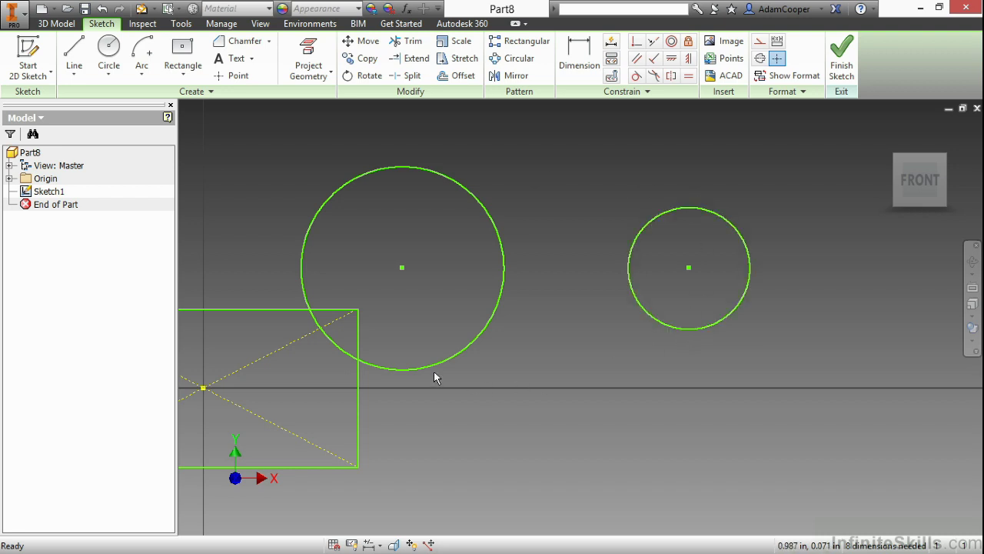
Draw a line from the top of the large circle to the top of the small circle.
right_click(551, 264)
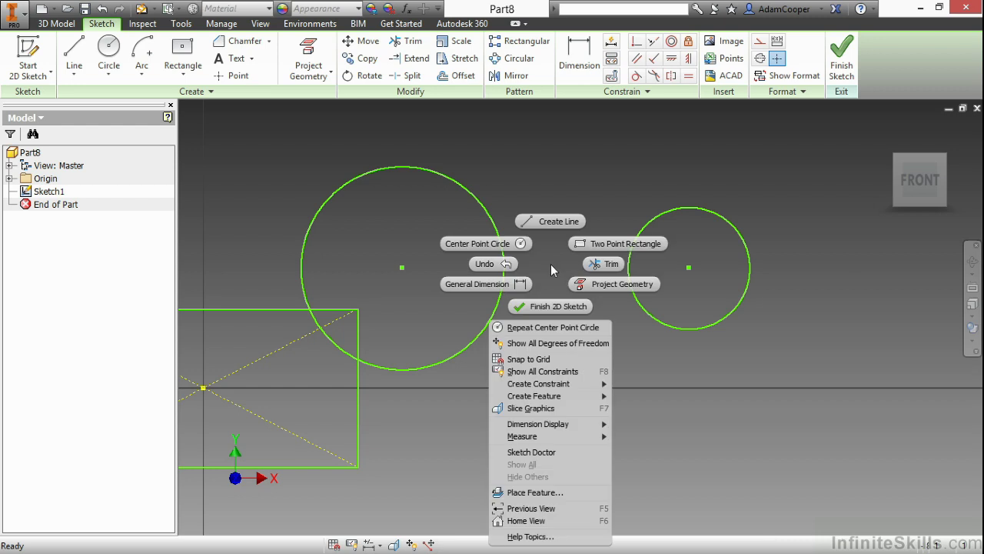
left_click(556, 223)
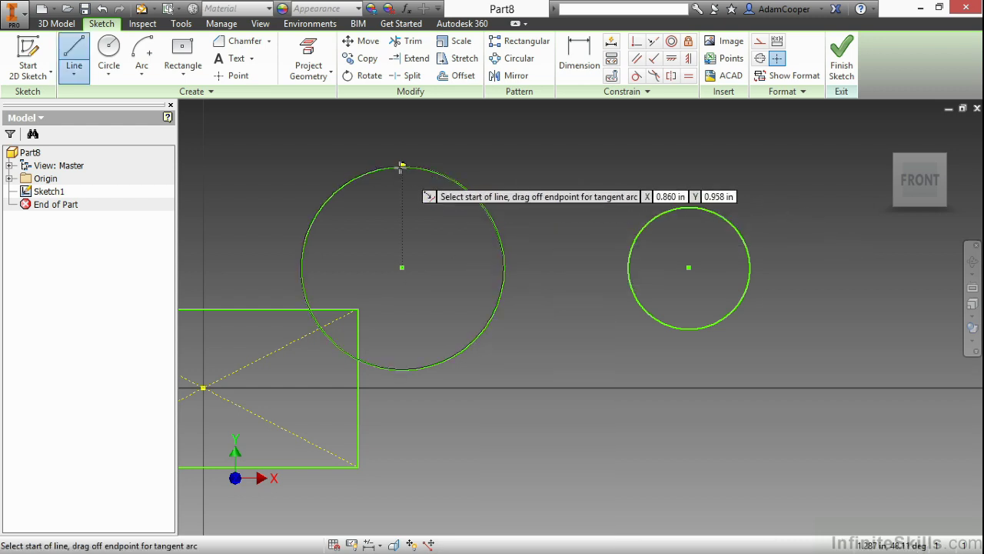
left_click(401, 166)
left_click(696, 207)
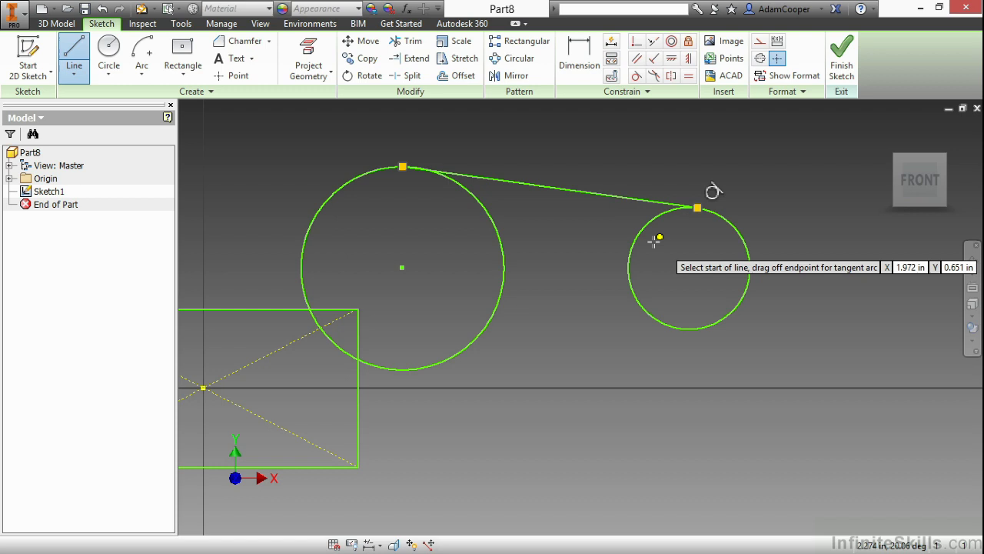
right_click(437, 219)
left_click(474, 220)
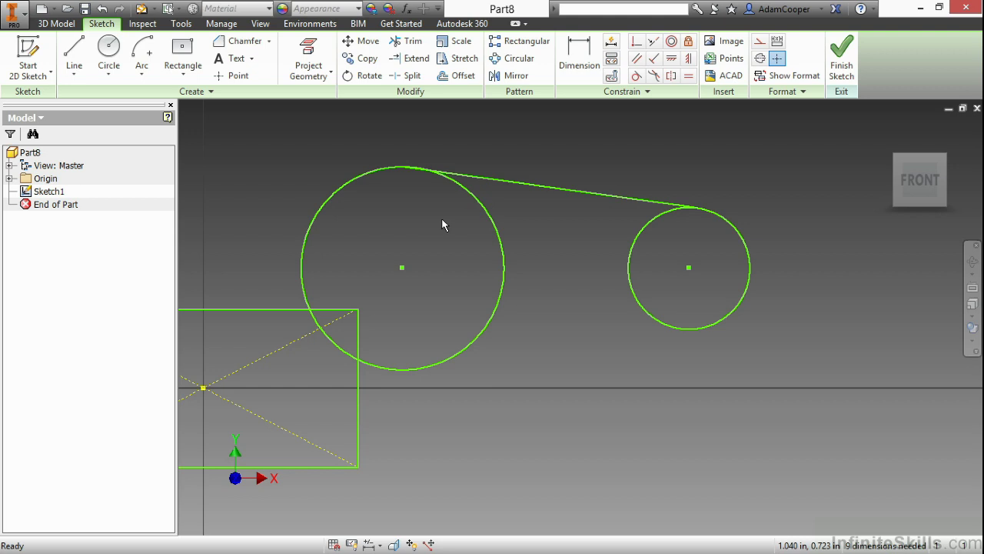
scroll(394, 169, "up", 3)
Constrain the top line tangent to the large circle, then reframe both circles in view.
scroll(397, 172, "up", 3)
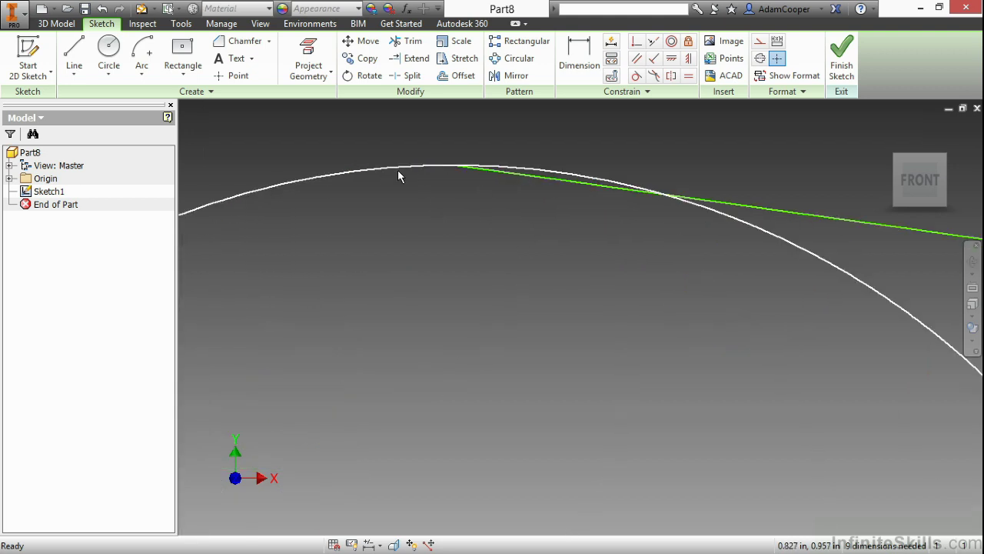
middle_click_drag(567, 226, 474, 283)
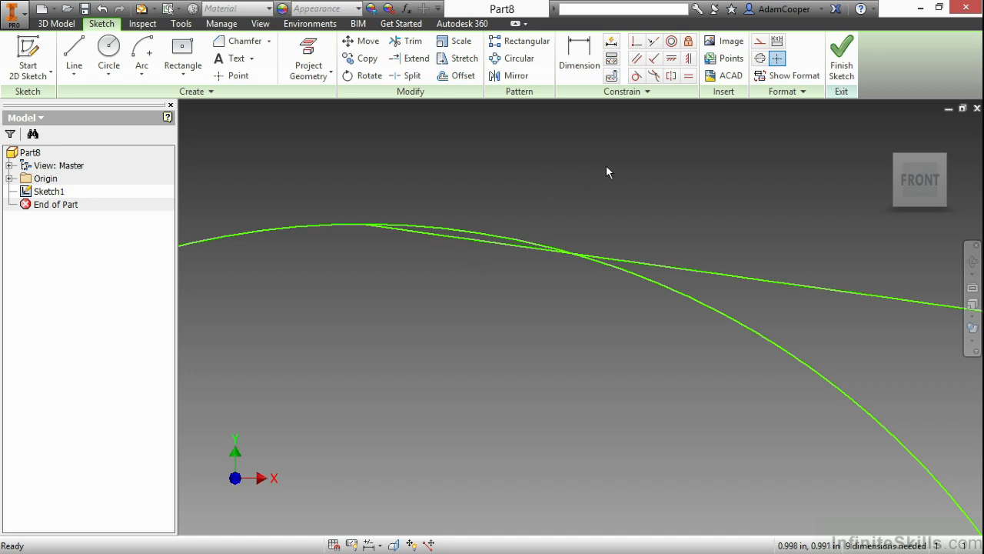
left_click(636, 76)
left_click(473, 240)
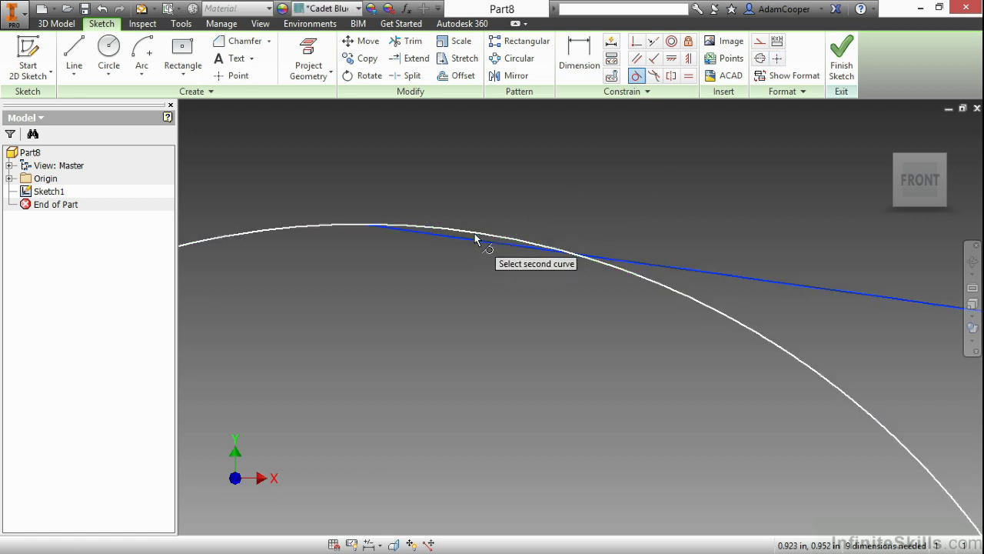
left_click(474, 229)
right_click(531, 187)
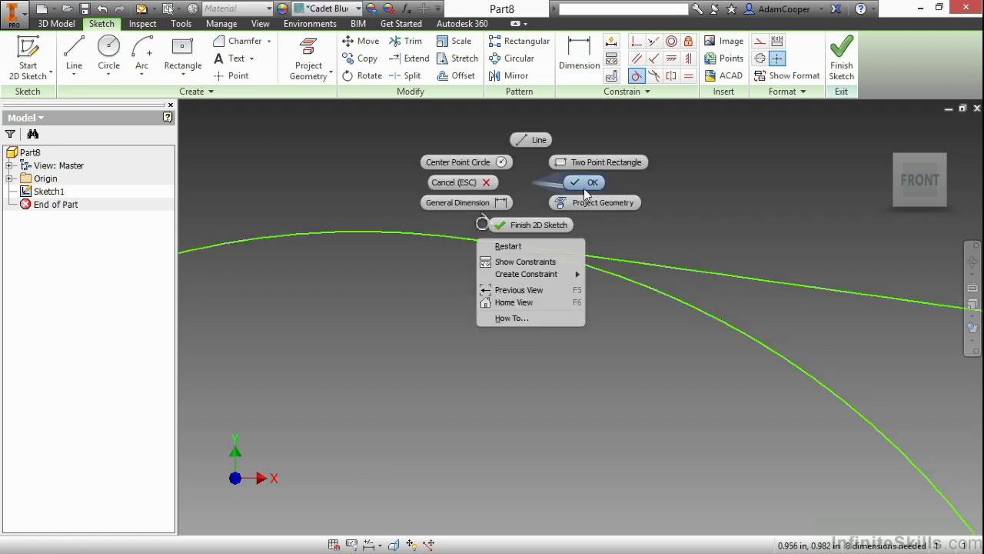
left_click(583, 192)
scroll(487, 262, "down", 5)
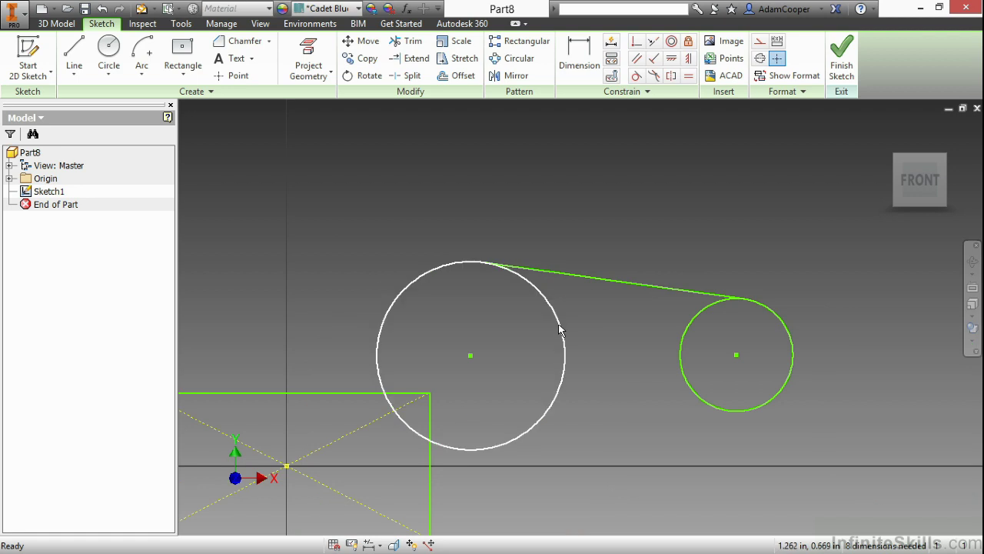
middle_click_drag(572, 365, 384, 284)
right_click(431, 269)
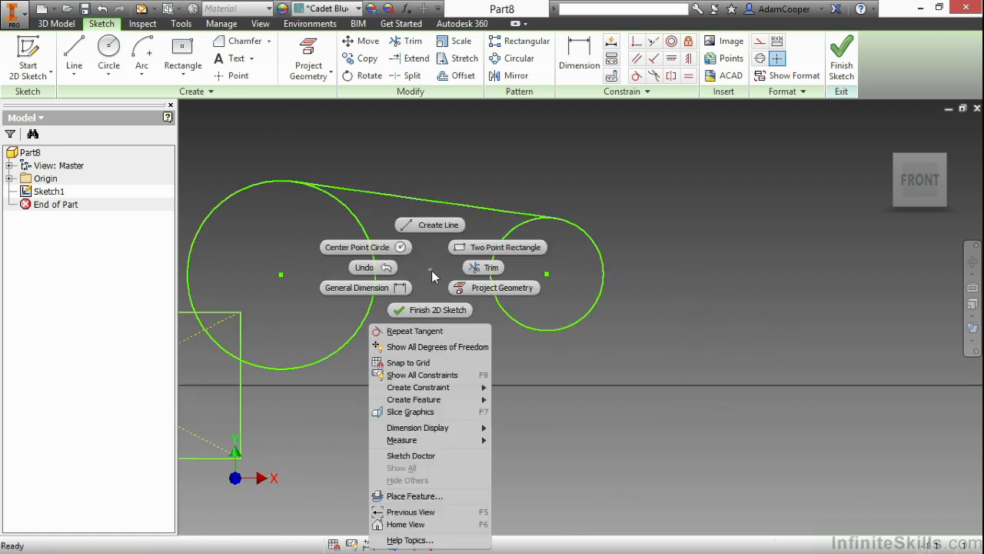
Draw a lower line from the small circle's bottom edge to the large circle's bottom.
left_click(432, 227)
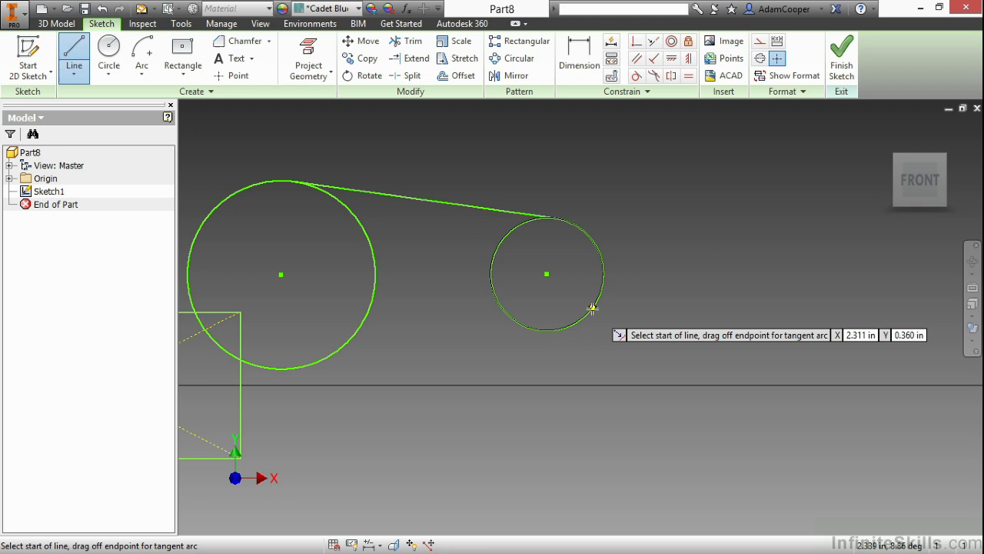
left_click_drag(589, 316, 297, 369)
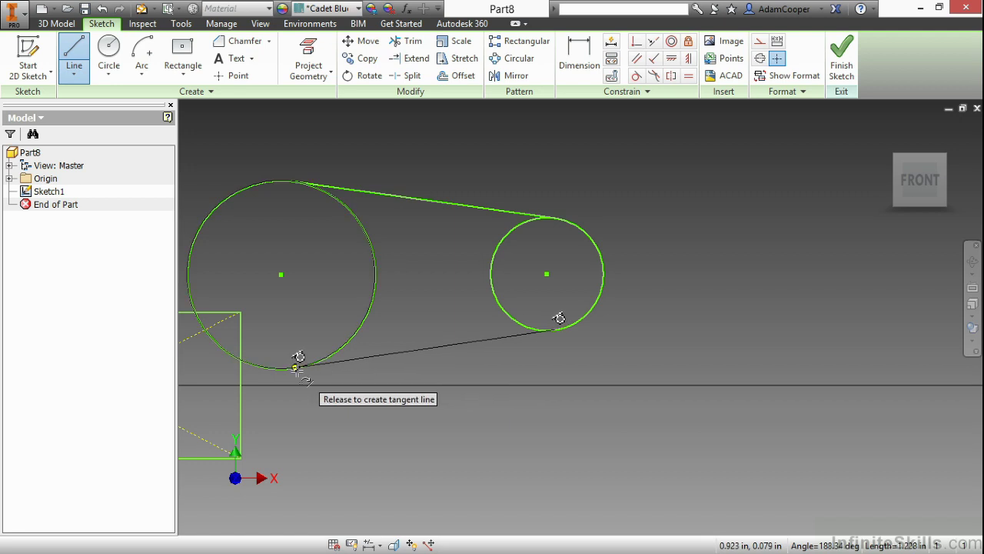
left_click_drag(297, 369, 295, 368)
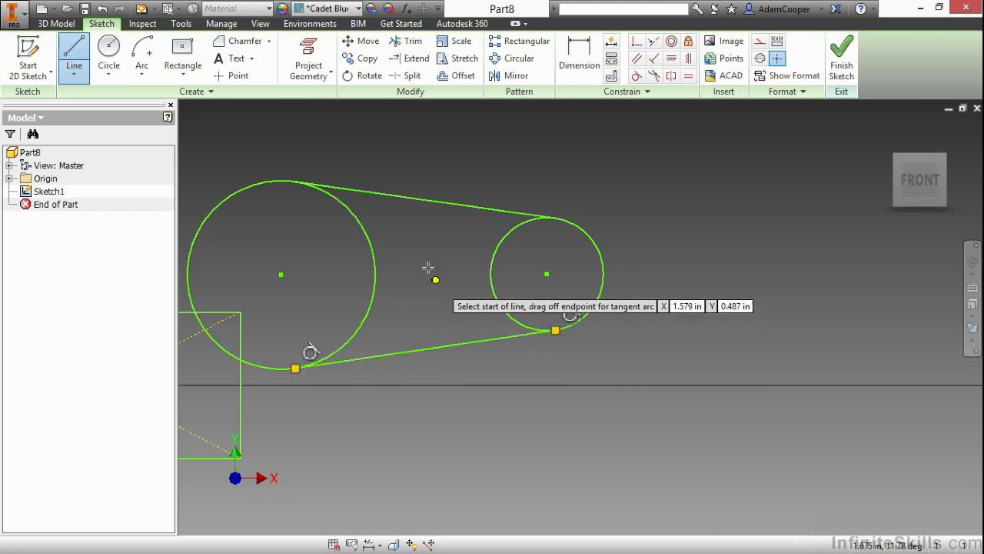
right_click(425, 255)
Delete the top tangent line and draw a new line between the circles' upper edges.
left_click(472, 255)
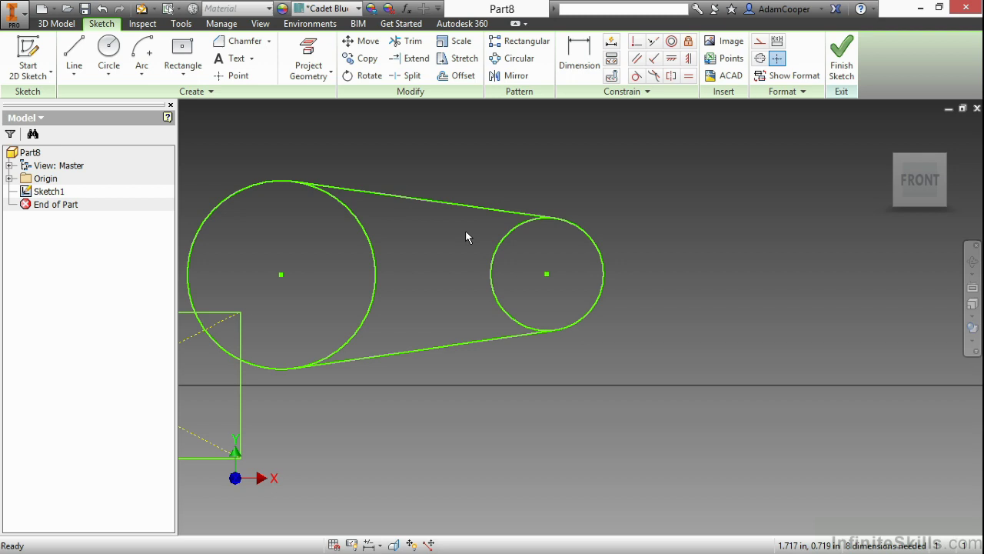
right_click(472, 213)
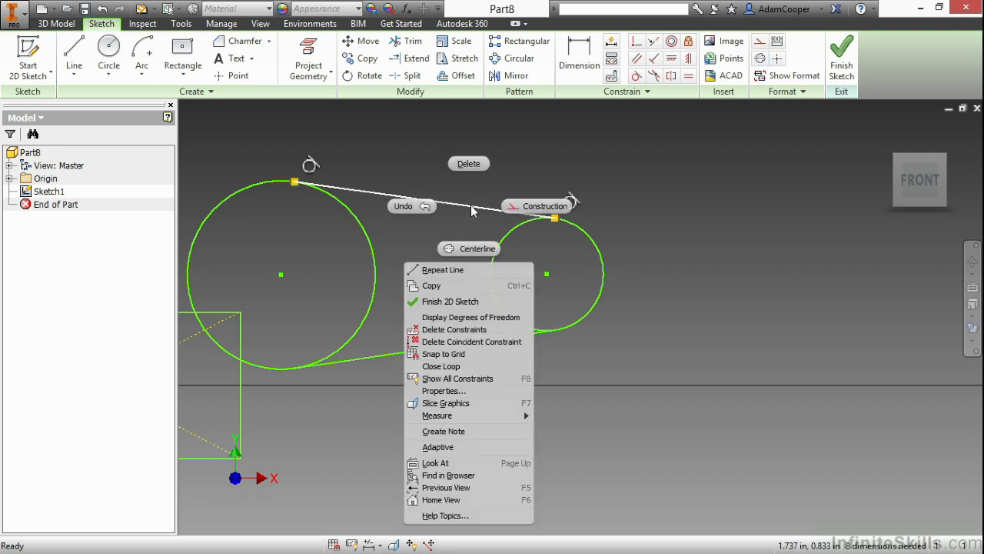
left_click(476, 165)
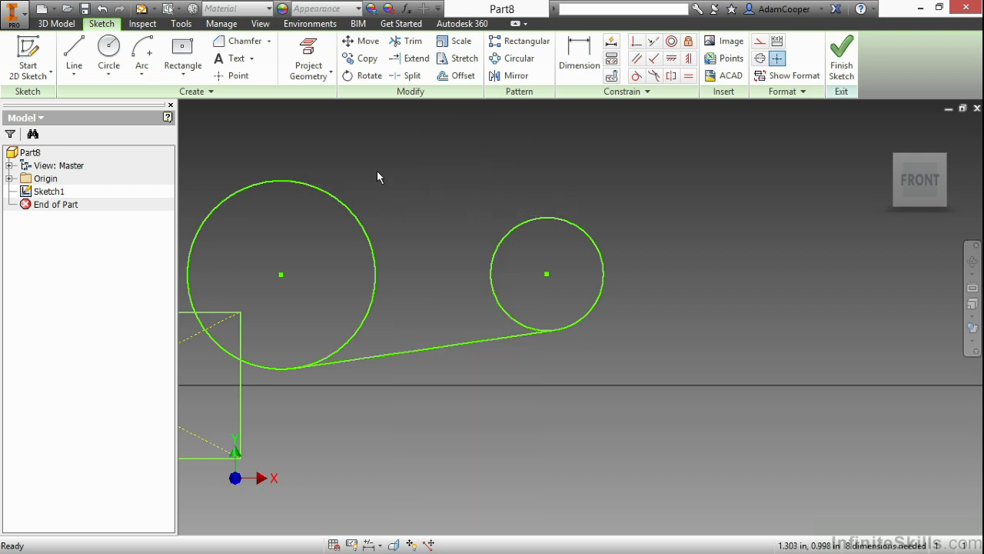
right_click(395, 182)
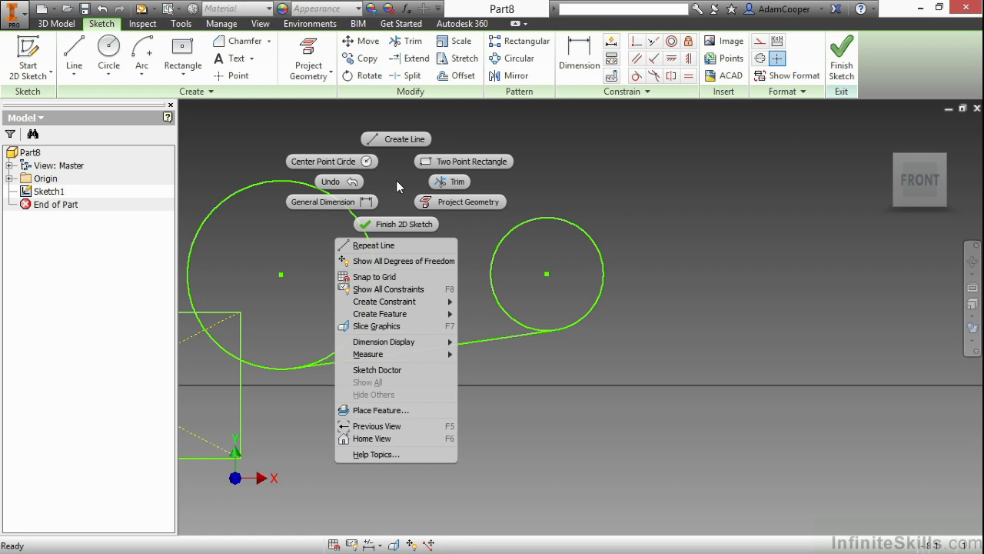
left_click(398, 139)
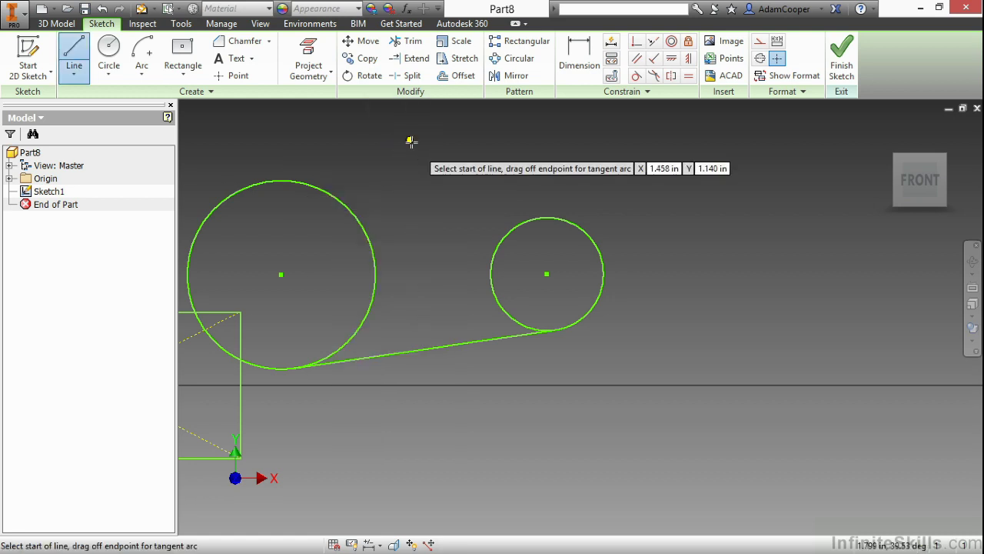
left_click(363, 228)
left_click(500, 241)
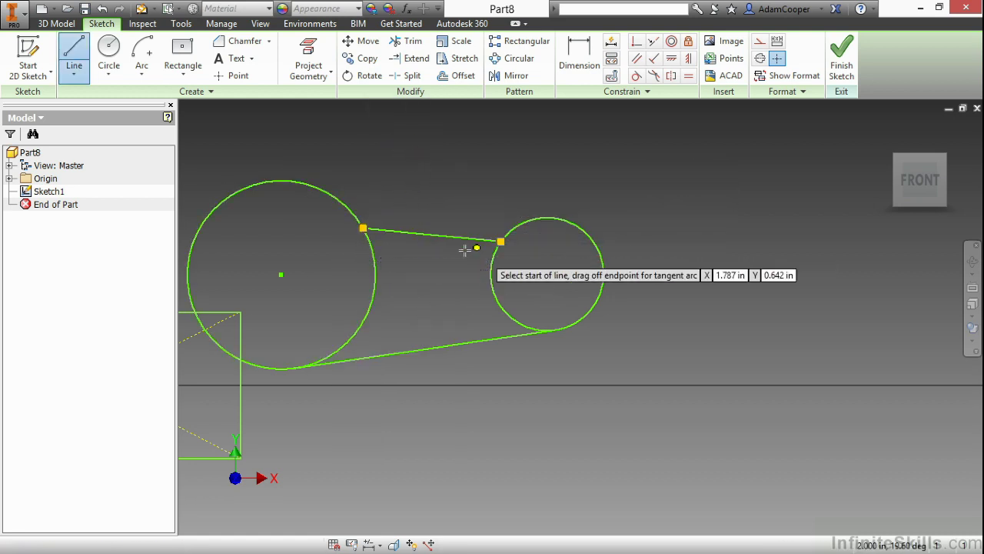
right_click(427, 268)
left_click(469, 266)
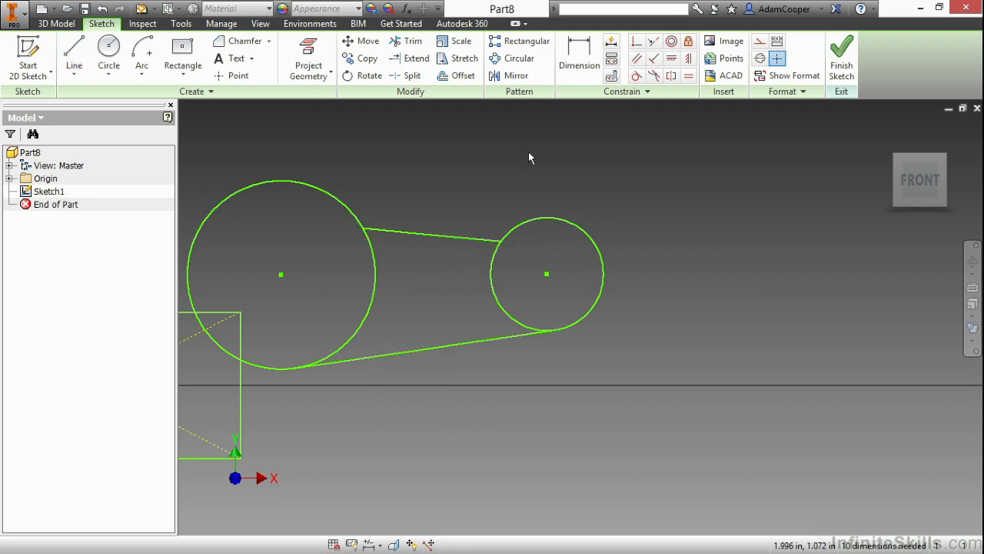
Constrain the new upper line tangent to both the small and large circles.
left_click(636, 75)
left_click(500, 240)
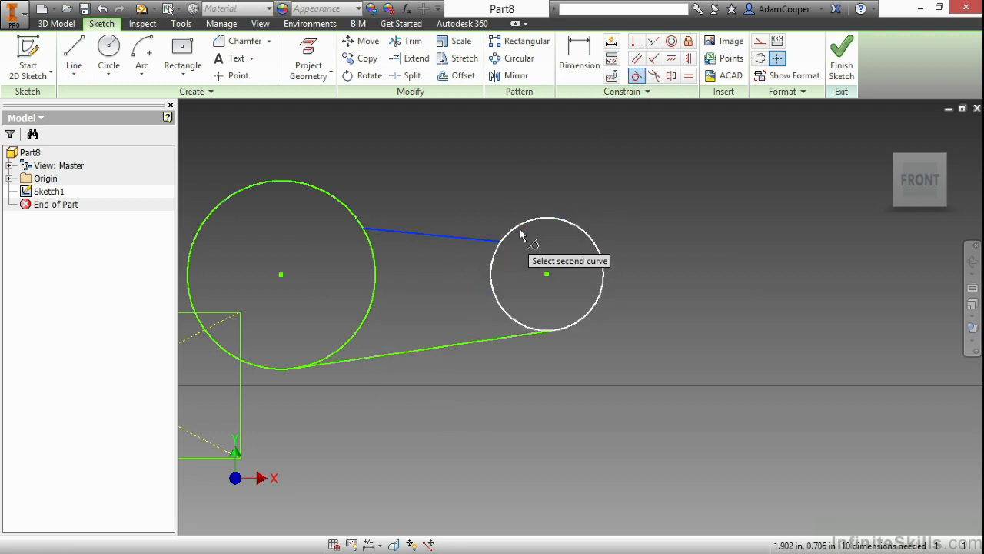
left_click(522, 226)
left_click(375, 235)
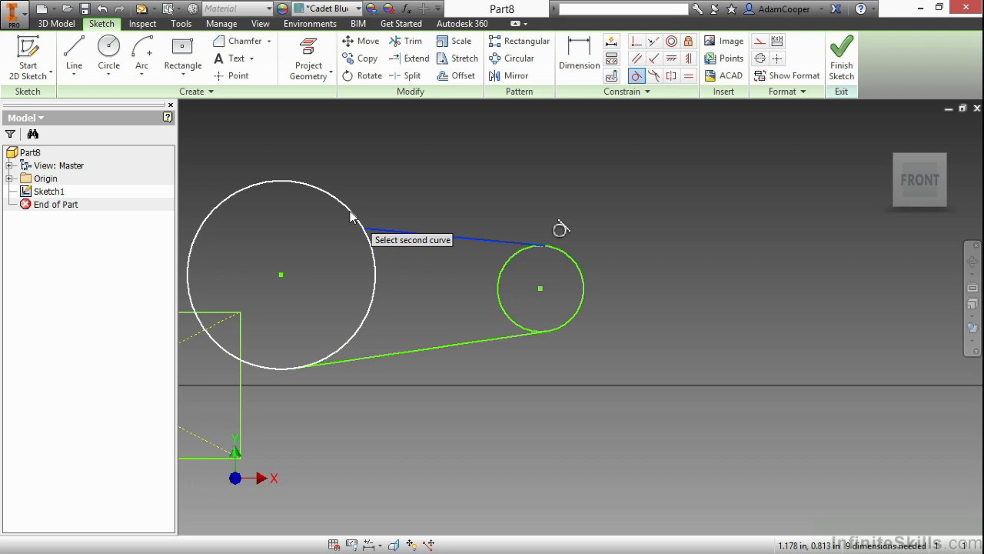
left_click(353, 213)
right_click(439, 228)
left_click(477, 233)
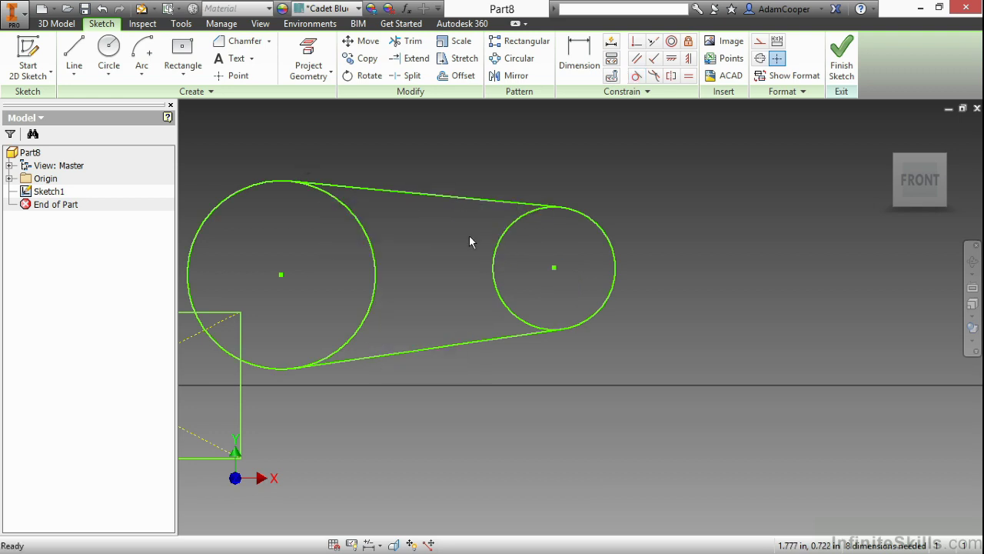
left_click(432, 348)
right_click(432, 346)
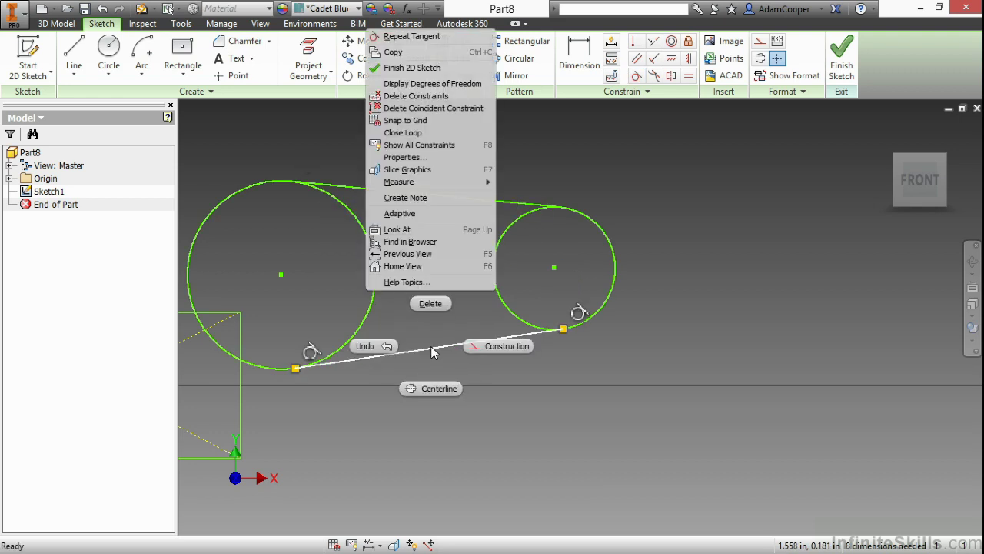
Delete the lower tangent line and draw a short loose line beneath the circles.
left_click(431, 301)
left_click(75, 69)
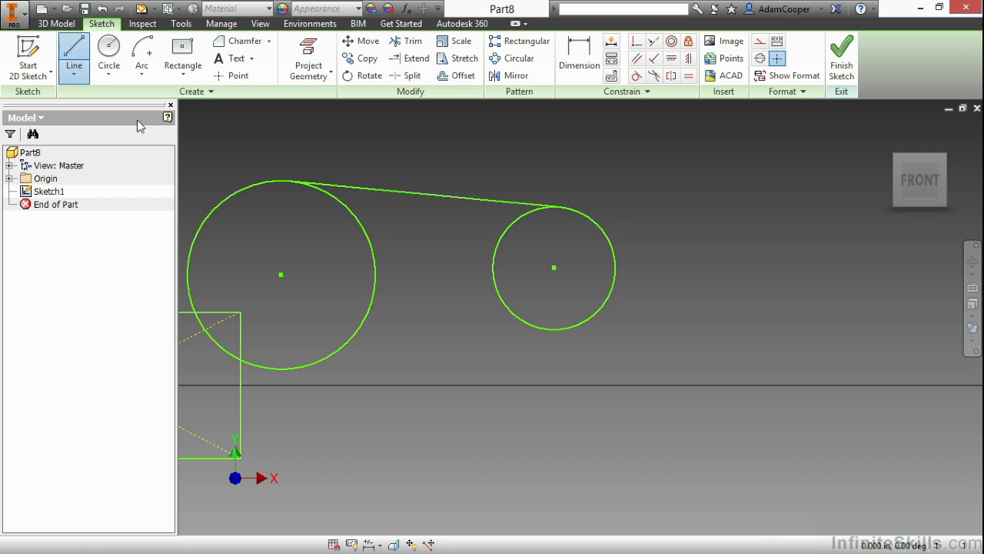
left_click(374, 355)
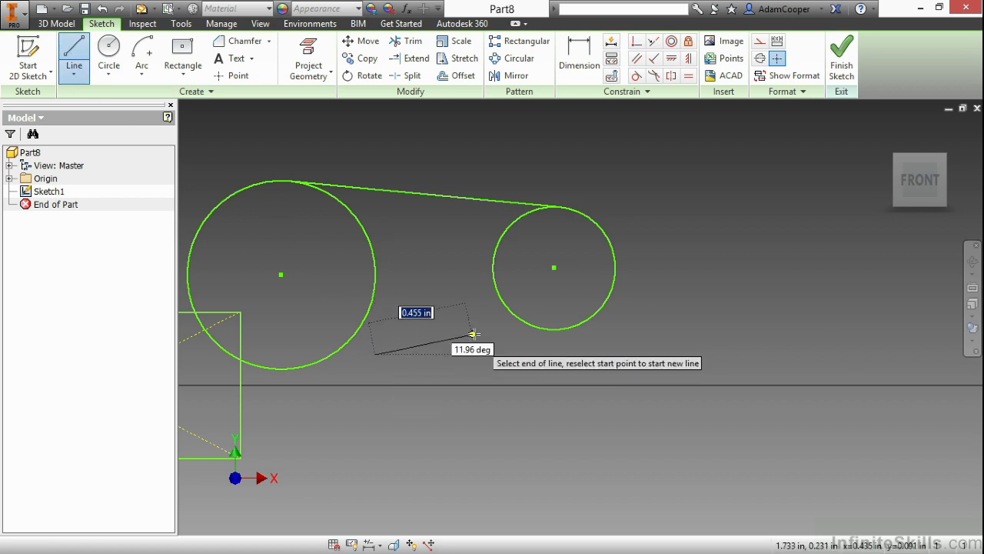
right_click(498, 339)
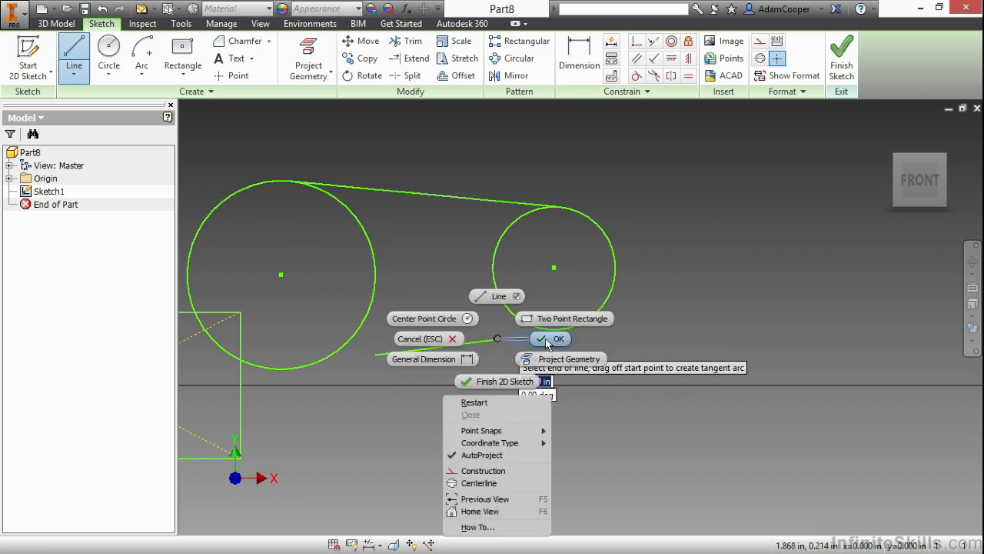
left_click(550, 338)
Constrain the short lower line tangent to both circles.
left_click(637, 78)
left_click(530, 323)
left_click(492, 340)
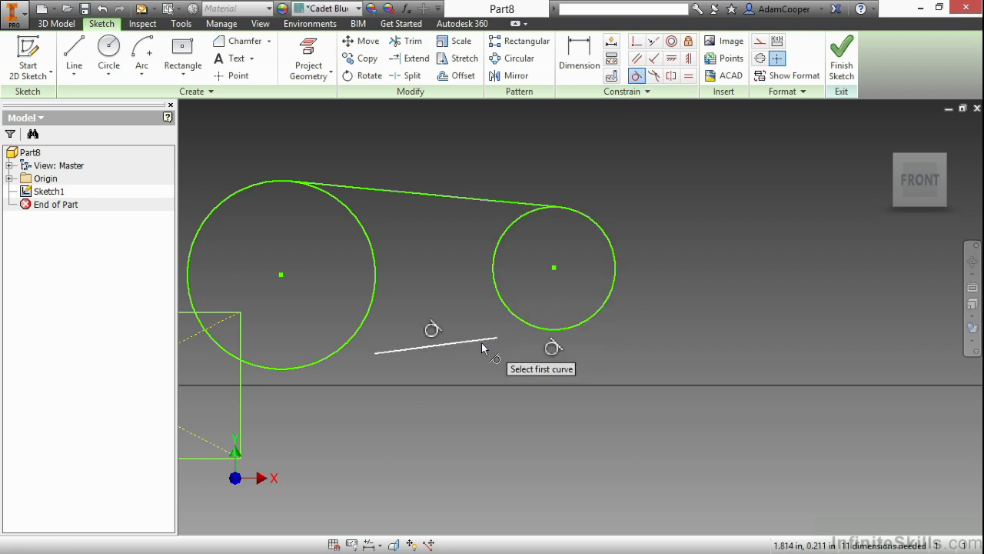
left_click(375, 354)
left_click(357, 348)
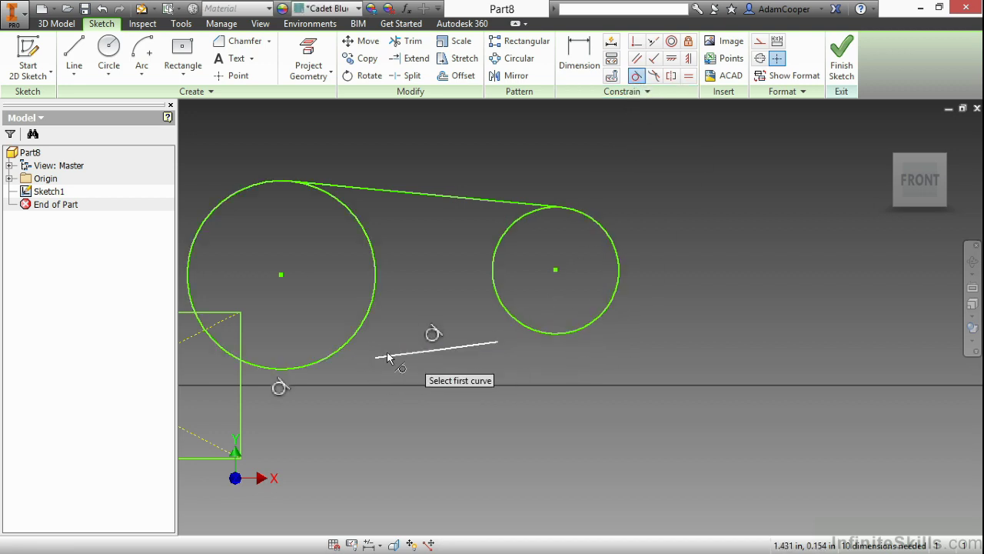
right_click(465, 380)
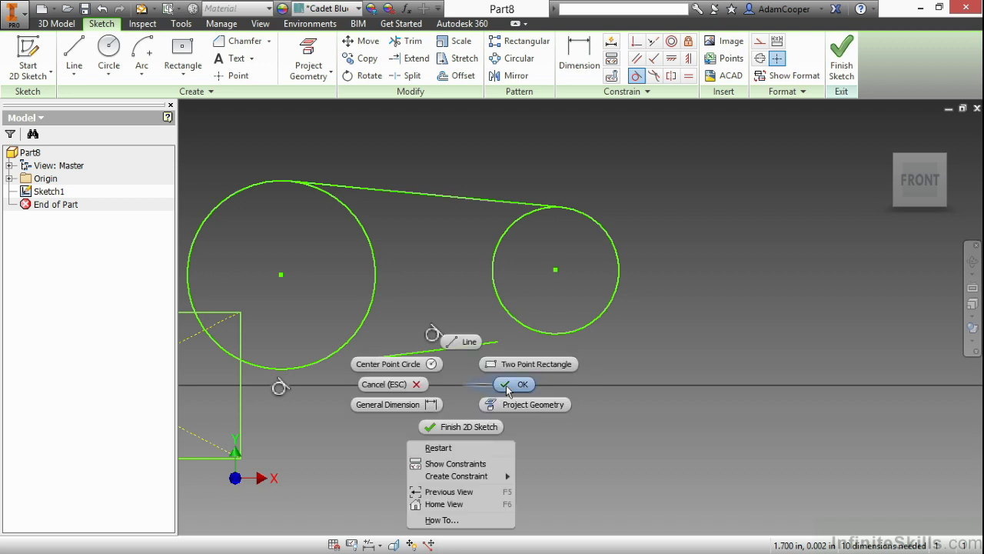
left_click(516, 379)
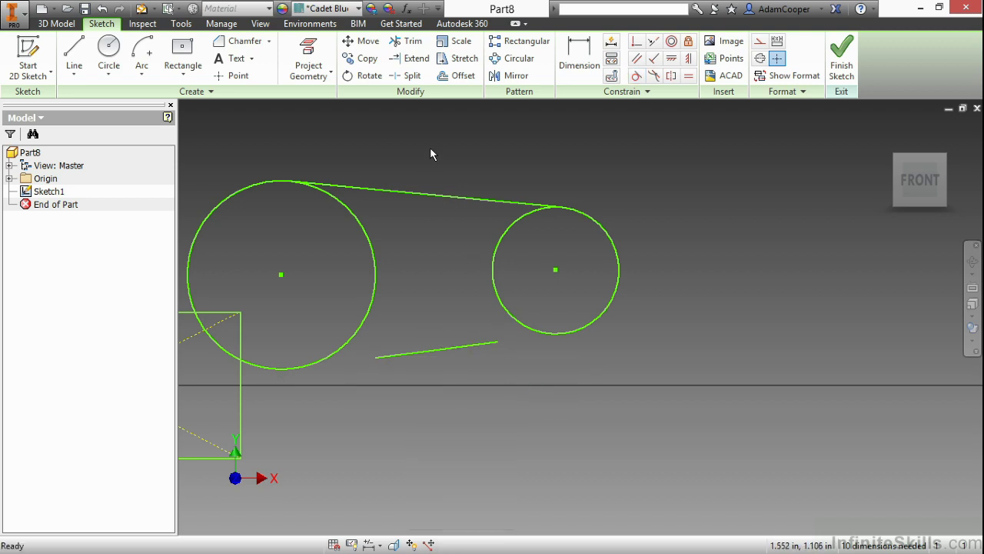
Extend the lower line to meet the large circle, then select the small circle and both lines.
left_click(413, 58)
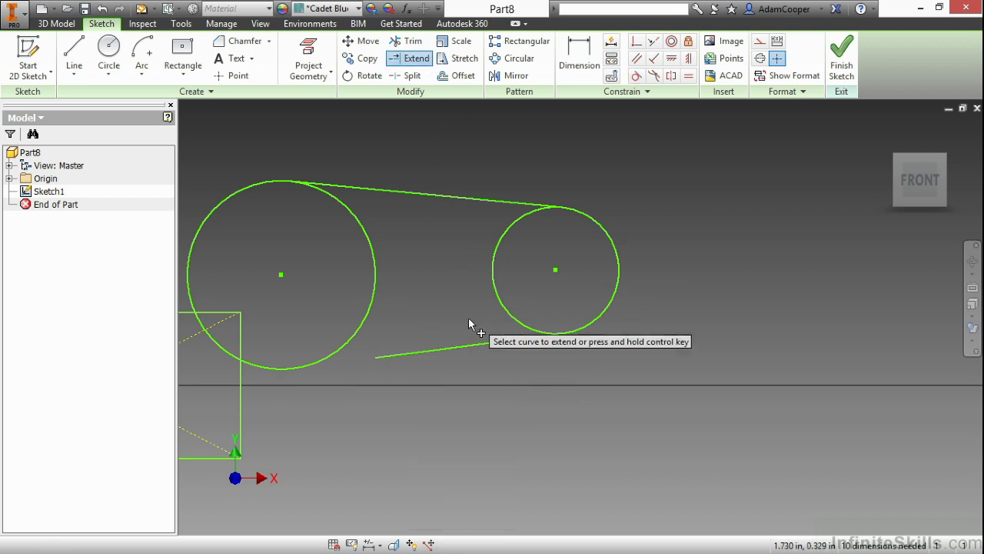
left_click(387, 359)
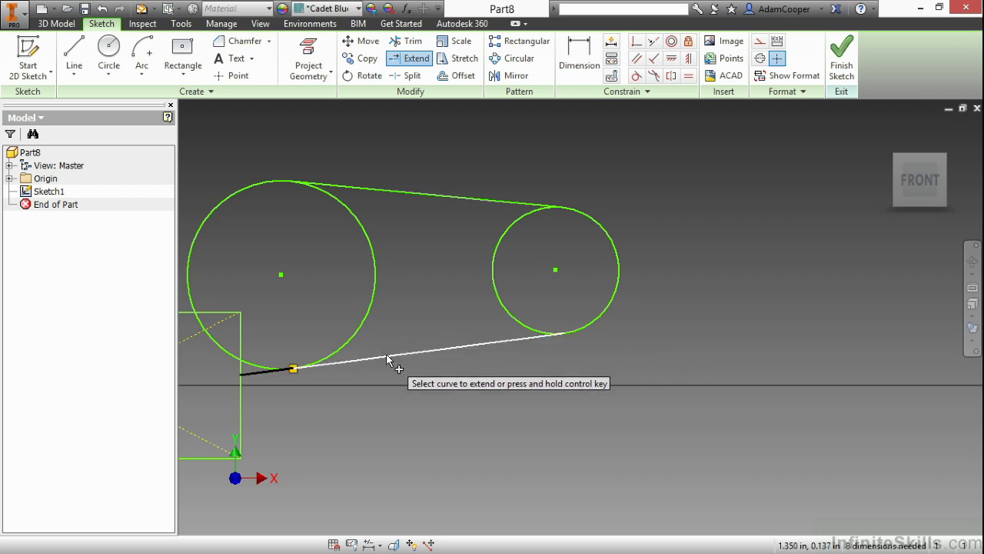
right_click(429, 272)
left_click(480, 266)
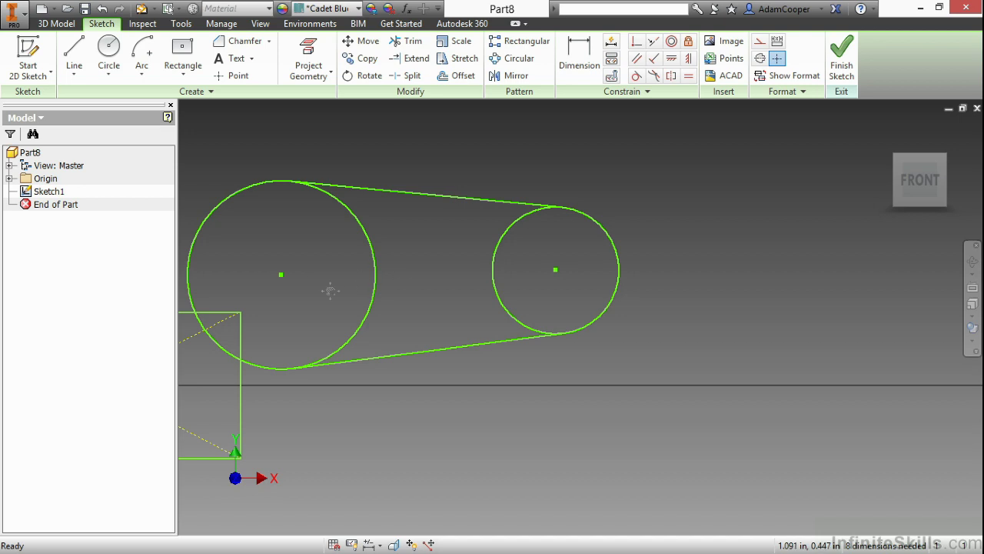
middle_click_drag(330, 290, 483, 283)
left_click_drag(788, 354, 612, 175)
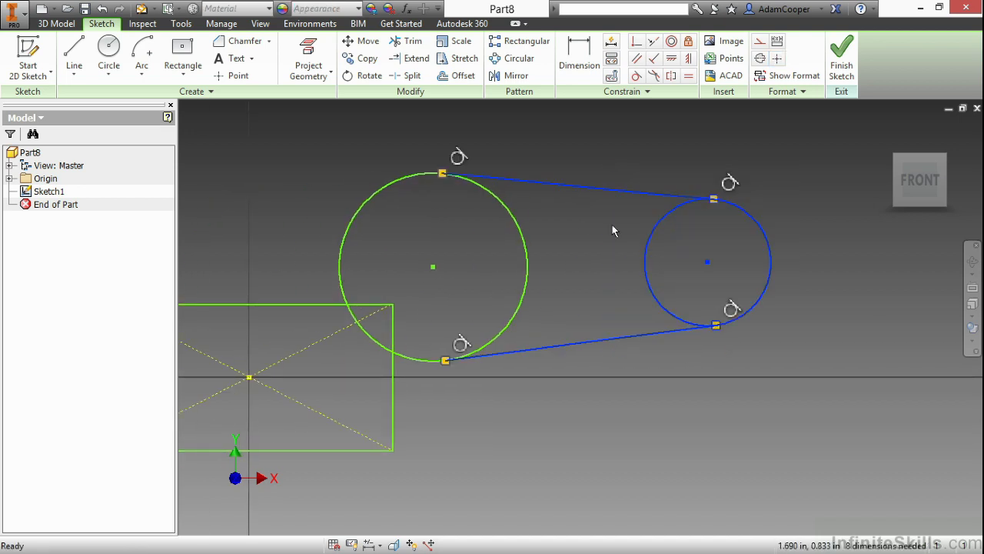
Delete the small circle and both tangent lines, then shift the view right.
right_click(569, 226)
left_click(568, 188)
middle_click_drag(402, 238, 608, 210)
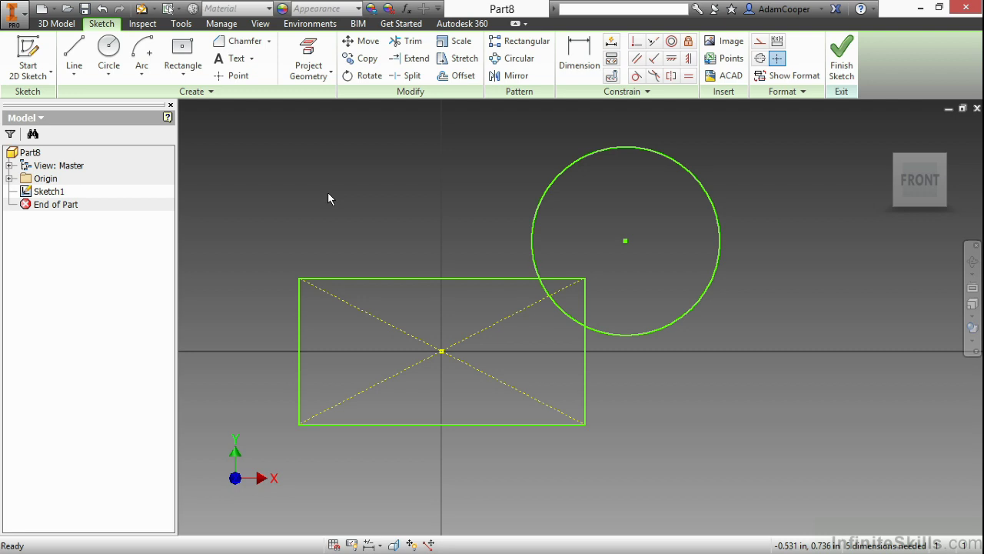
Place sketch points at the circle's intersections with the rectangle's top and right edges.
left_click(238, 76)
left_click(239, 76)
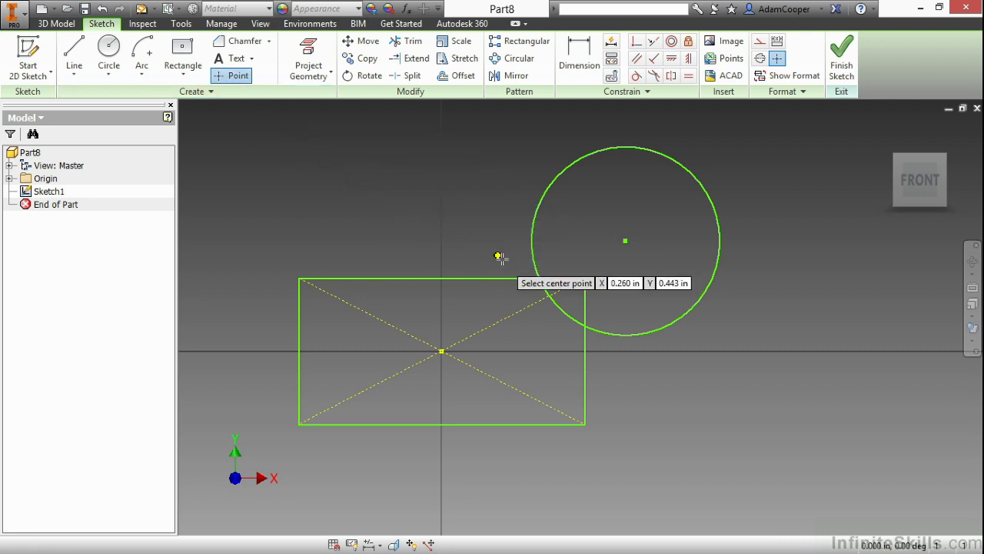
left_click(538, 279)
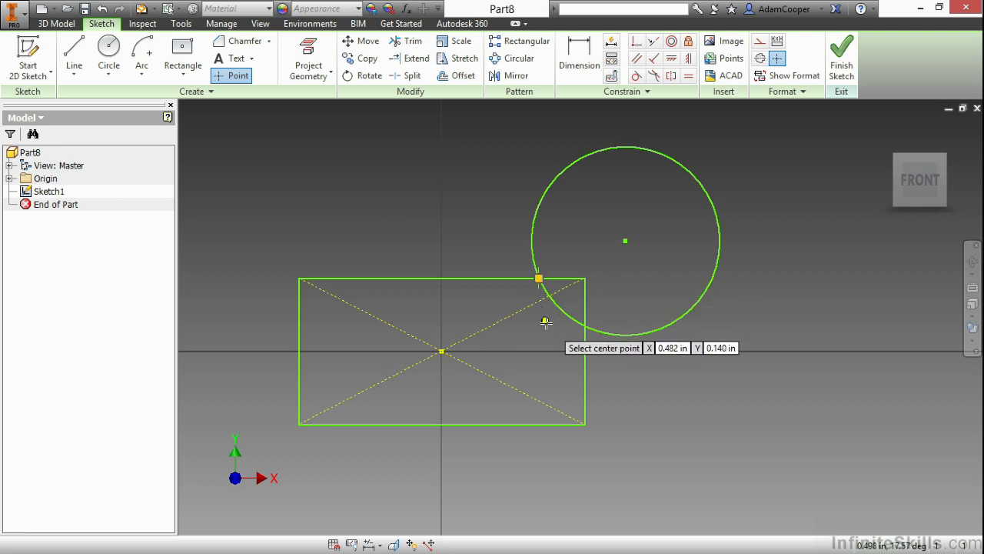
left_click(584, 326)
right_click(633, 279)
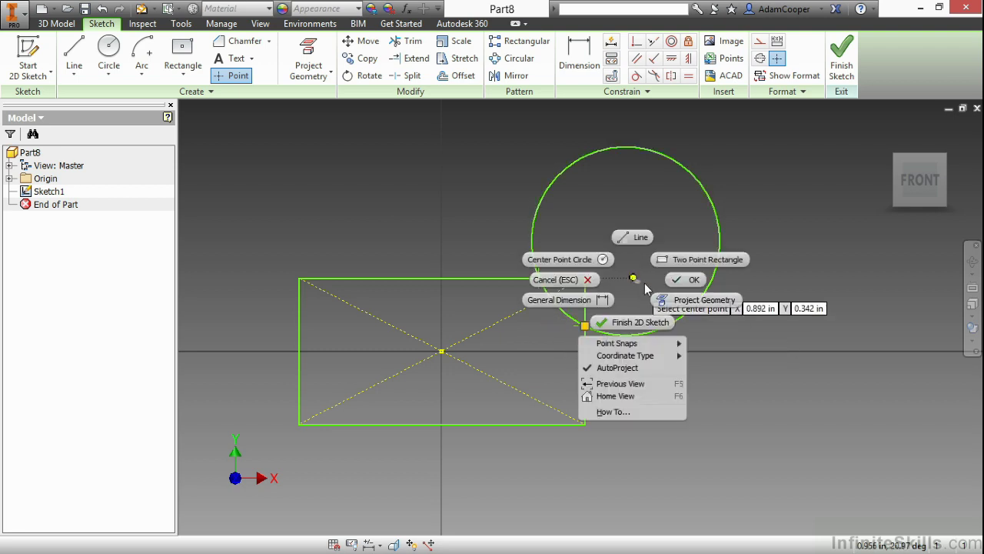
left_click(684, 279)
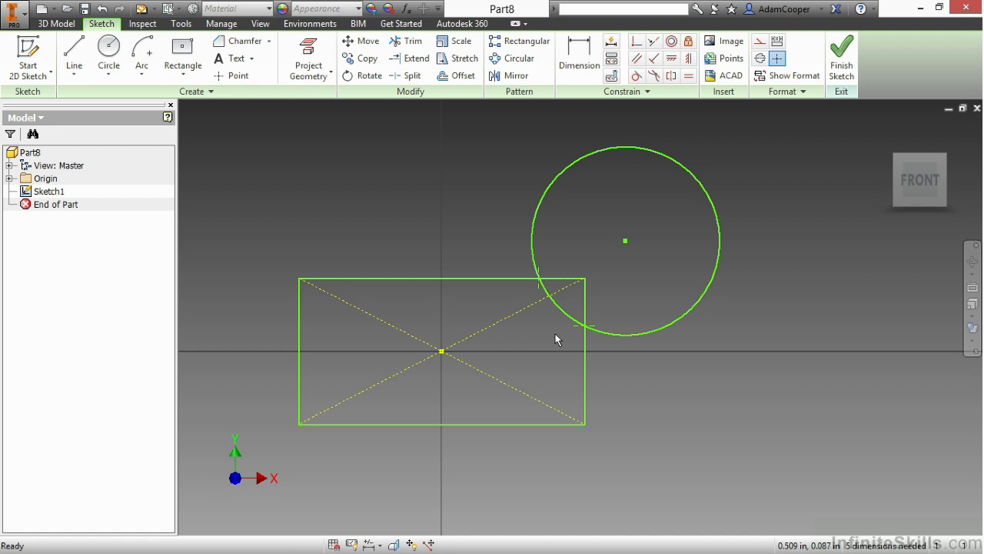
Finish Sketch1 and trial an extrusion, selecting the circle and the overlap lens as profiles.
right_click(579, 244)
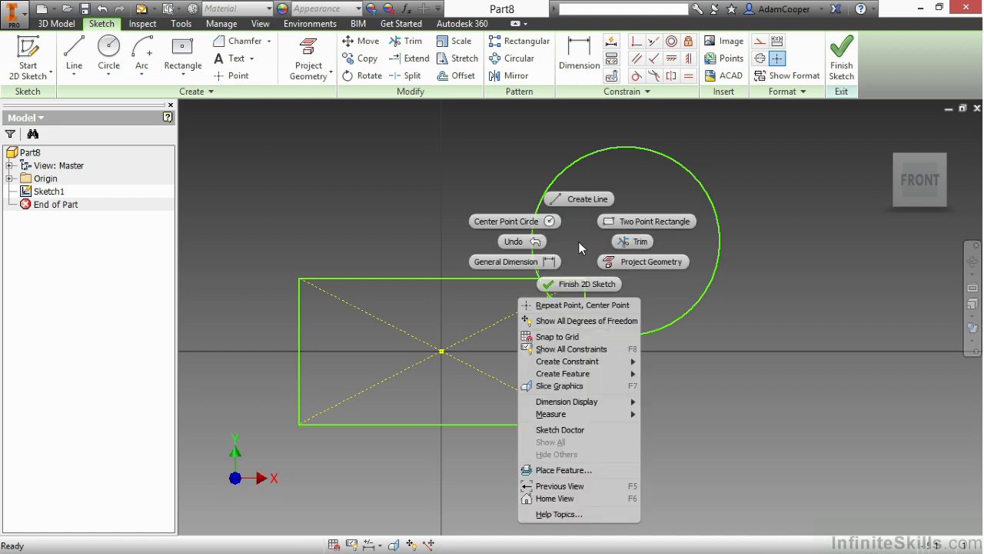
left_click(589, 283)
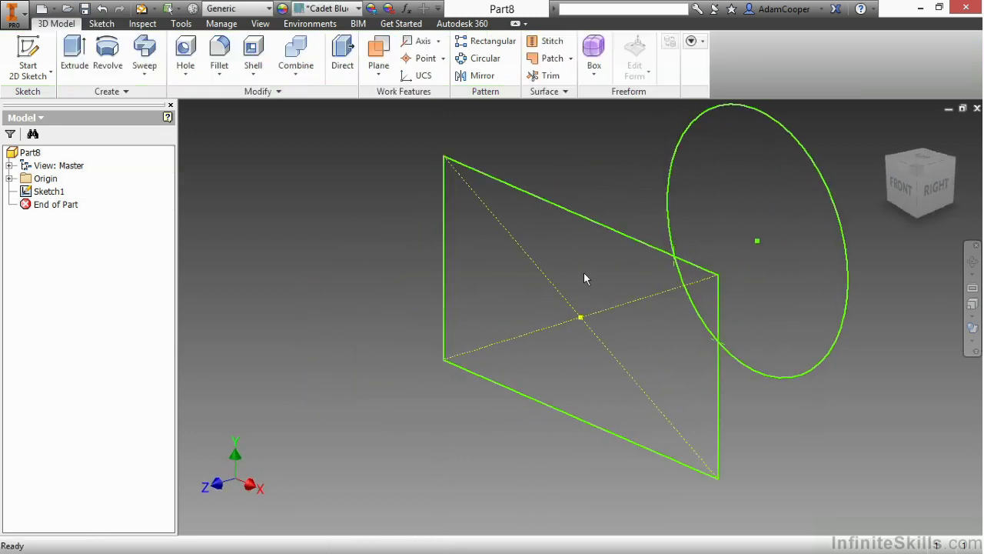
right_click(586, 273)
left_click(615, 257)
left_click(706, 223)
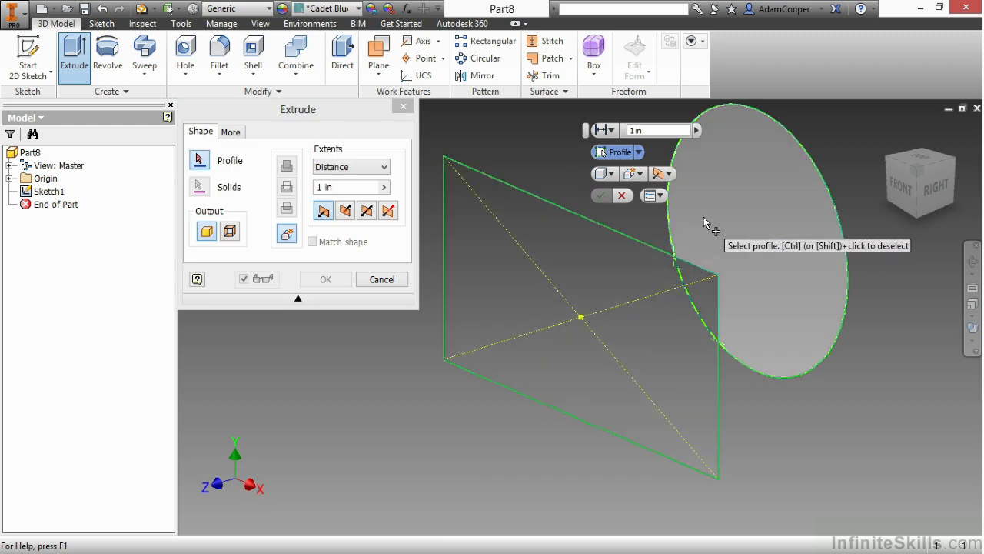
left_click(696, 288)
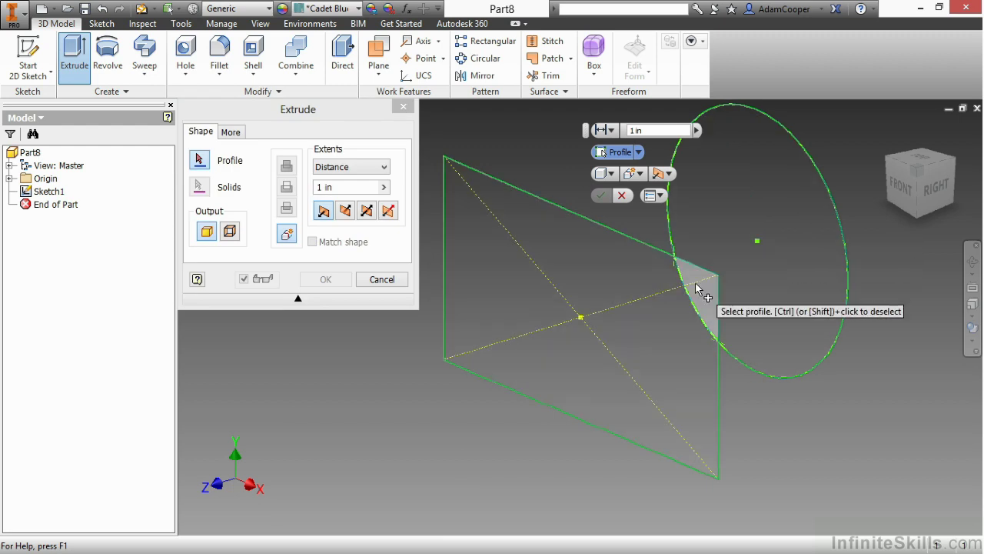
right_click(589, 274)
Cancel the extrusion and undo three times, back into the sketch and its recent edits.
left_click(545, 272)
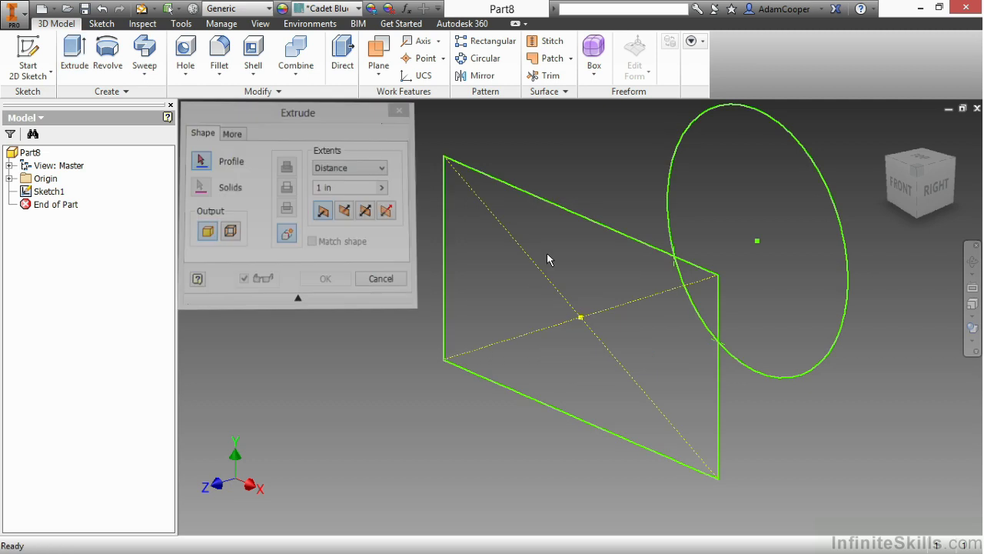
right_click(573, 175)
left_click(511, 175)
right_click(601, 179)
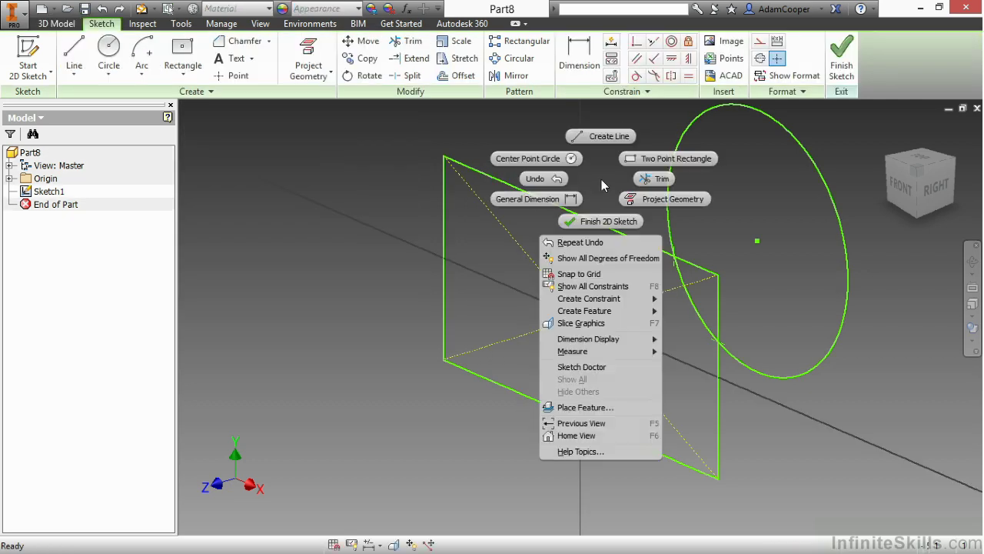
left_click(540, 178)
right_click(594, 178)
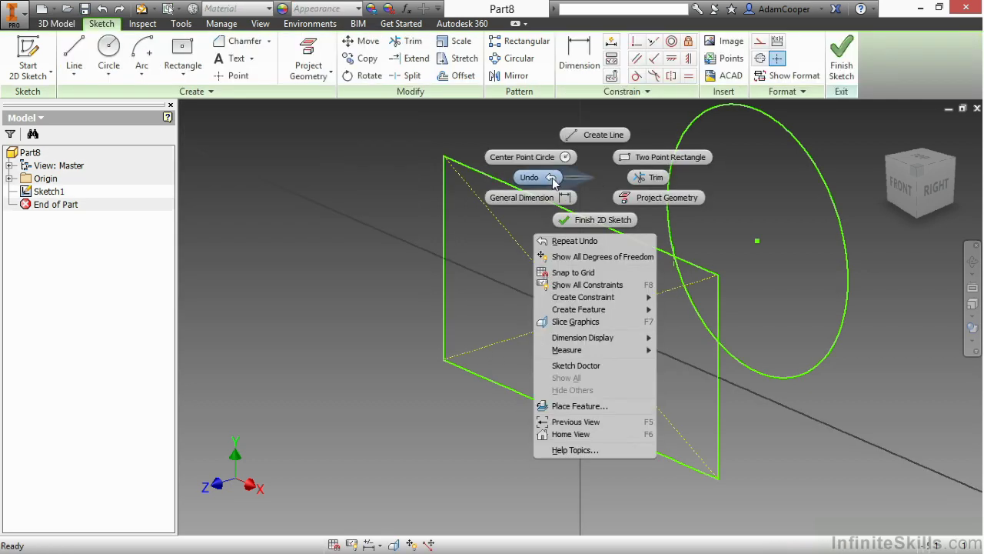
left_click(552, 178)
Finish the sketch again and start an extrusion, then cancel it without extruding.
right_click(606, 158)
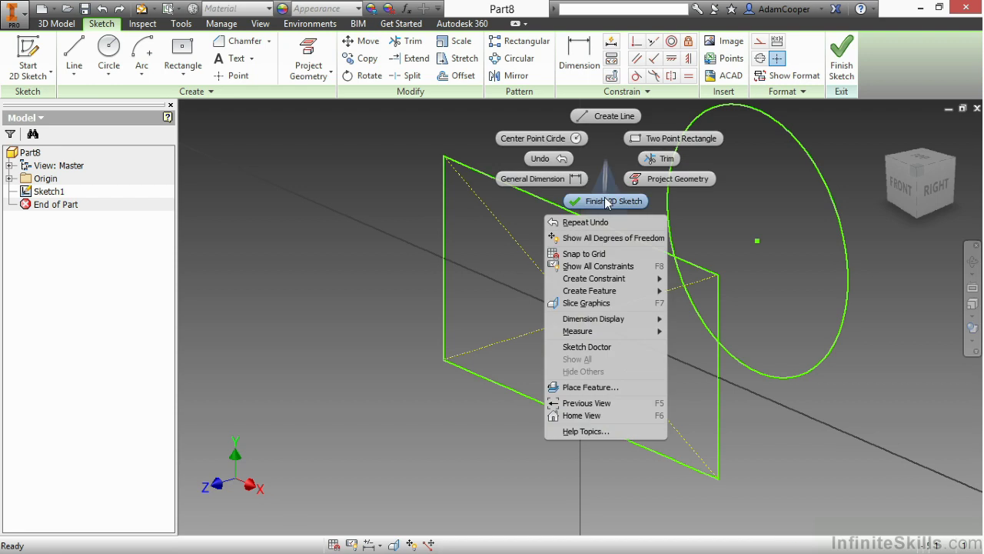
left_click(606, 201)
right_click(609, 187)
left_click(633, 160)
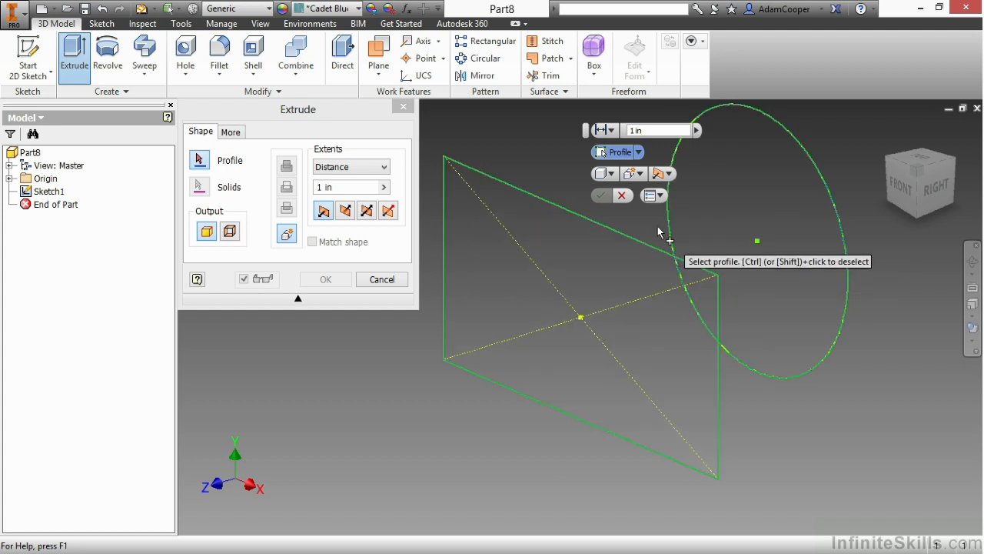
left_click(623, 195)
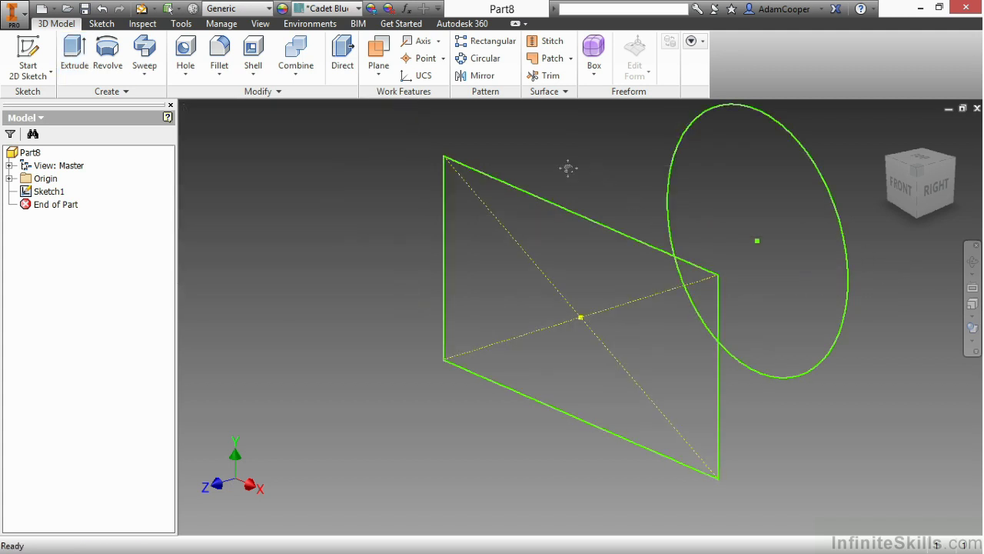
Pan the view and show the rectangle-and-circle sketch from the ViewCube's Front face.
middle_click_drag(568, 168, 531, 183)
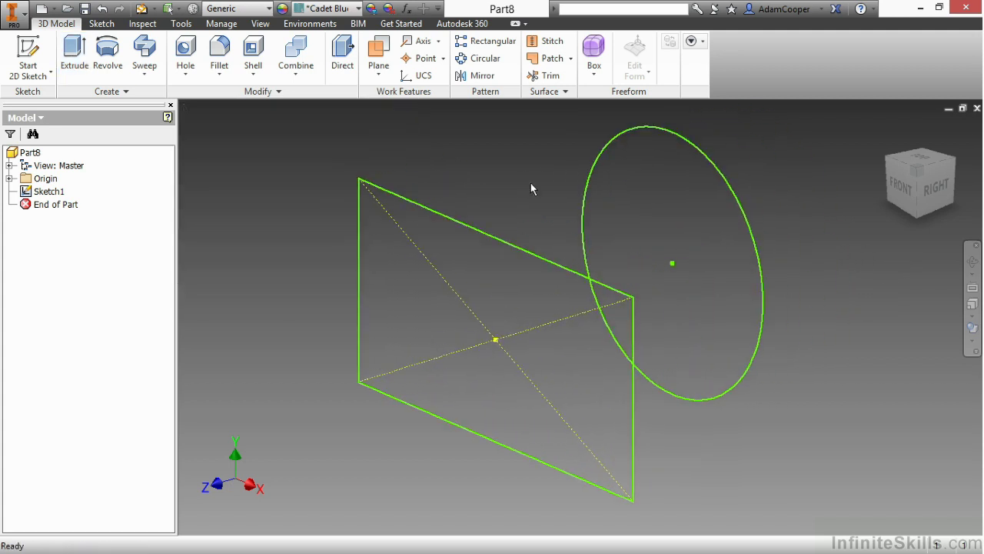
left_click(902, 188)
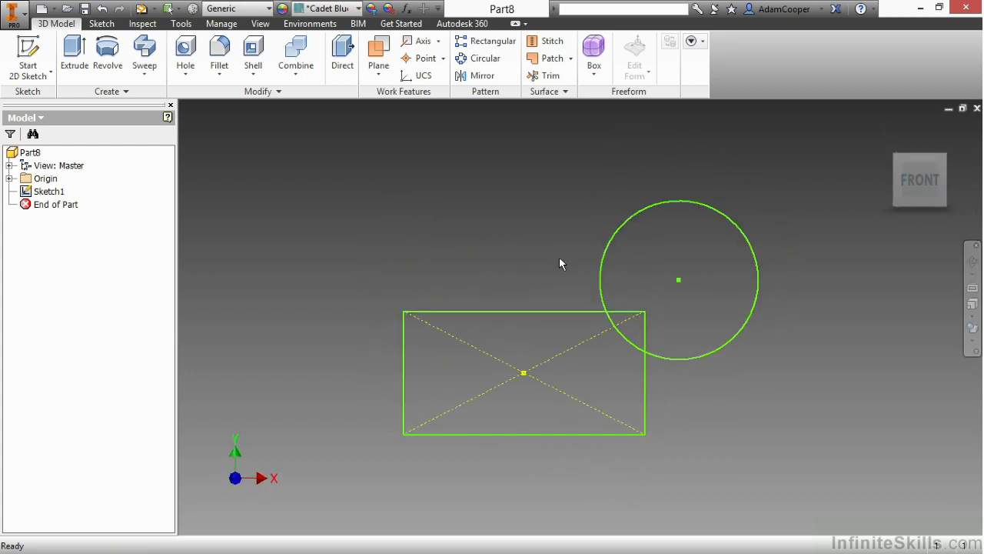